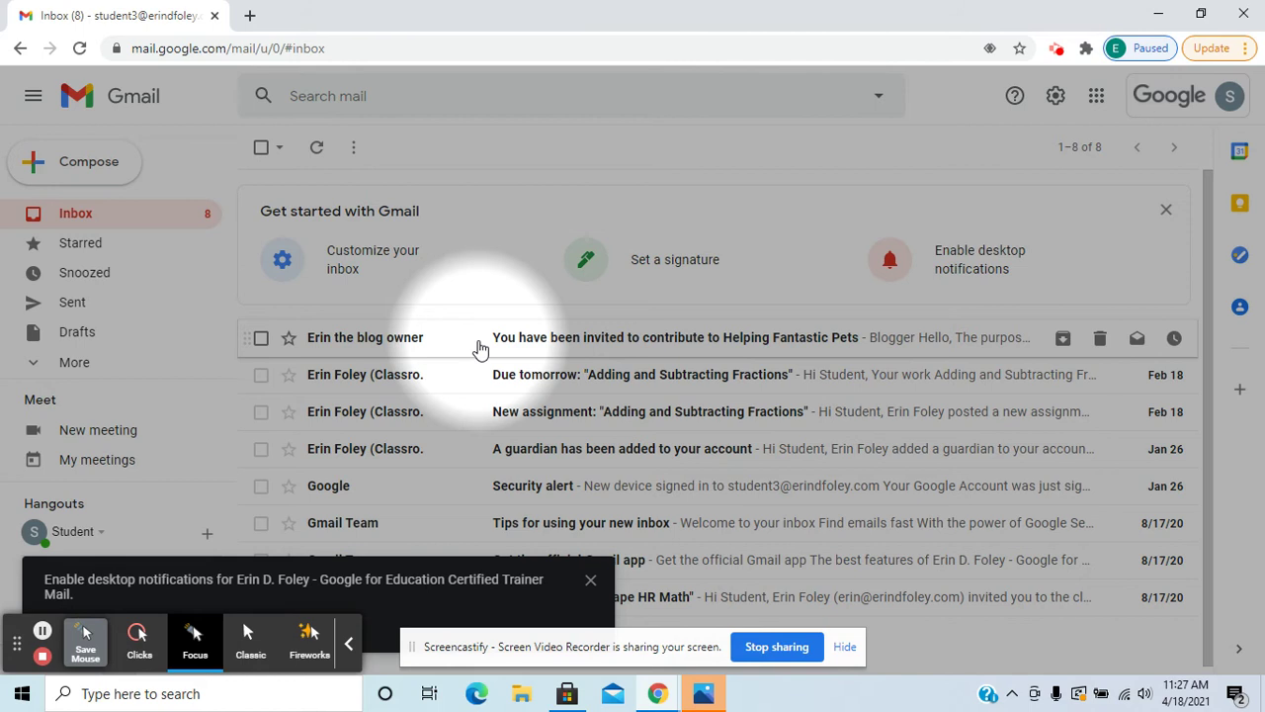
# Open the 'You have been invited to contribute to Helping Fantastic Pets' email in Gmail.
pyautogui.click(689, 342)
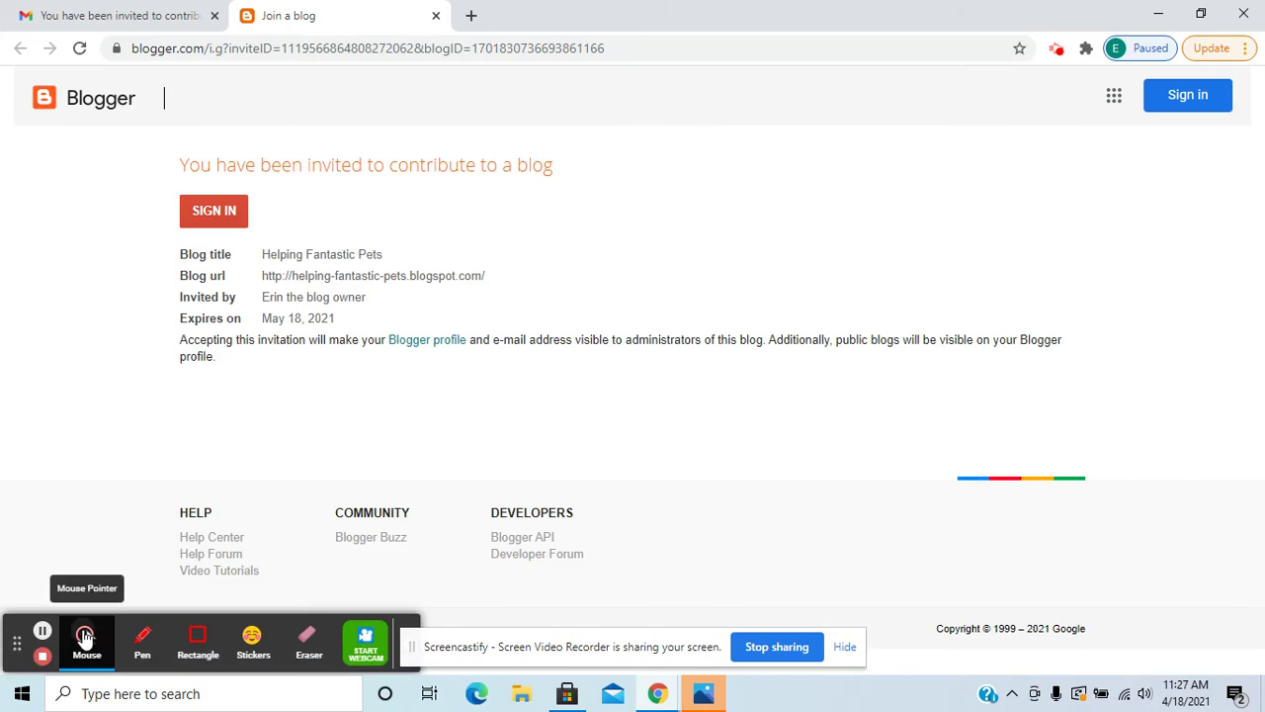
# Copy the blog's URL from the join page, then sign in to Blogger with the invited account's password.
pyautogui.click(85, 637)
pyautogui.click(194, 638)
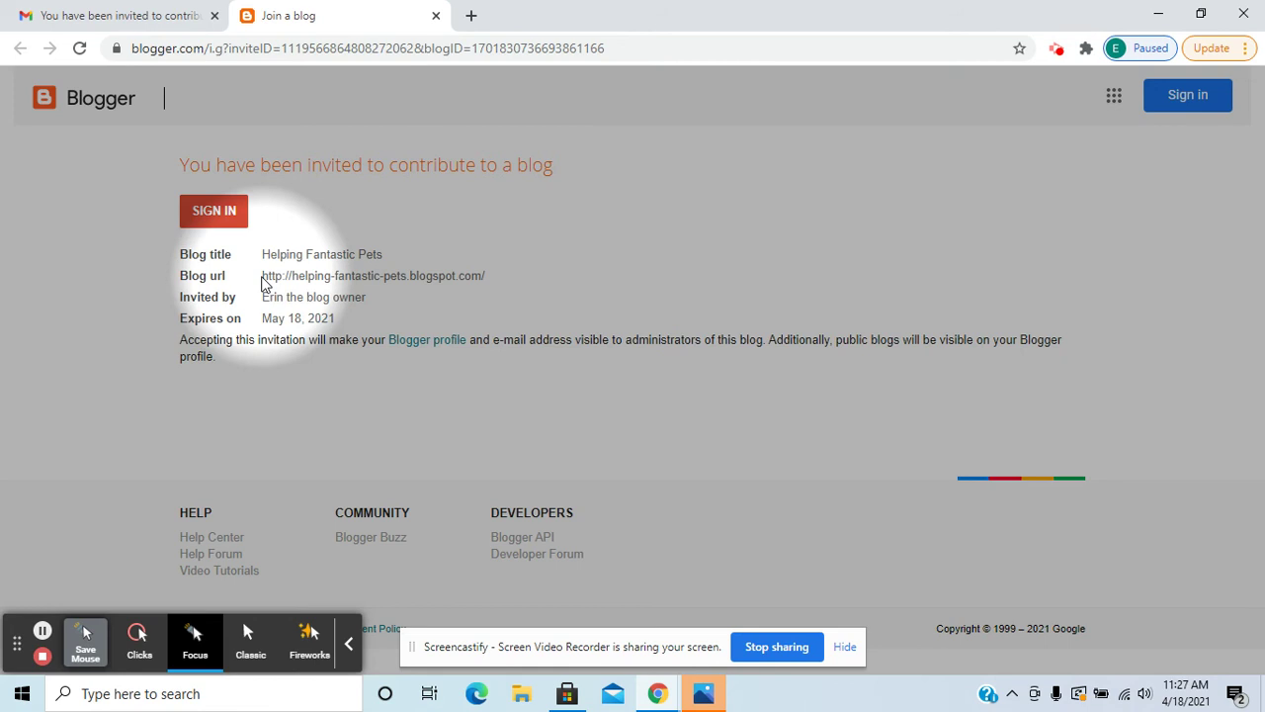
pyautogui.moveTo(261, 278); pyautogui.dragTo(497, 285)
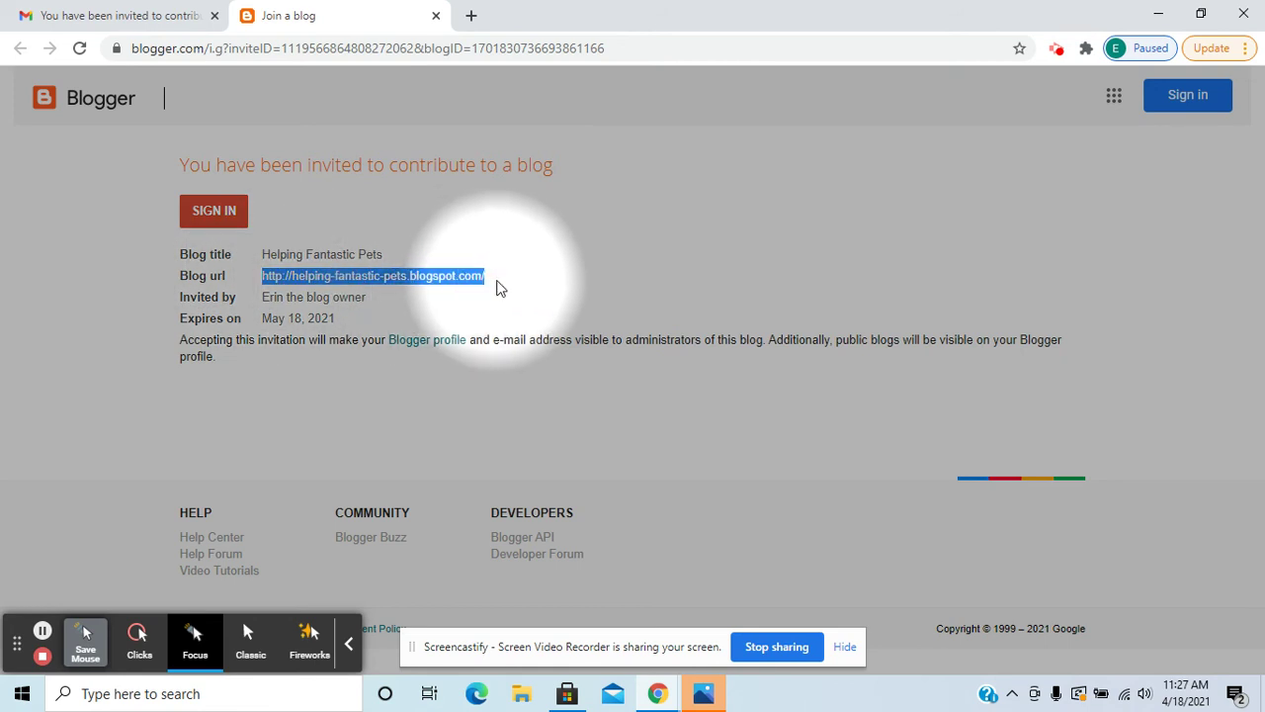
pyautogui.rightClick(482, 278)
pyautogui.click(494, 292)
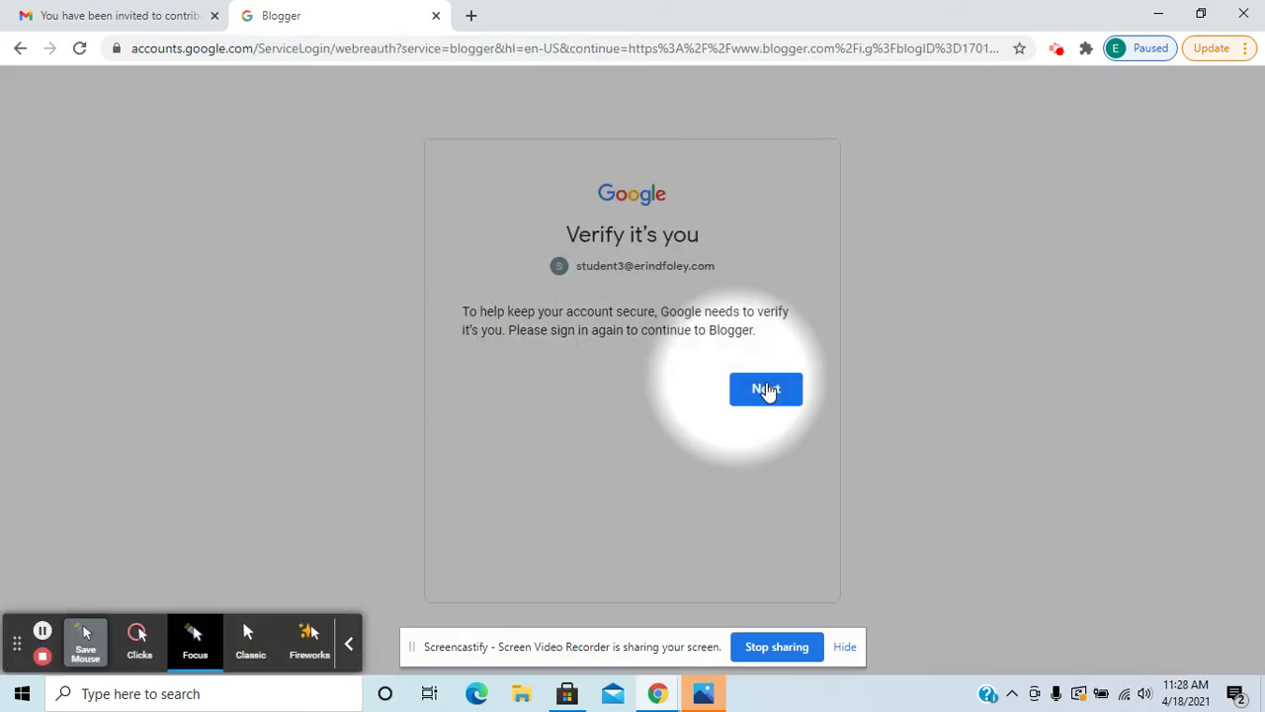
pyautogui.click(776, 389)
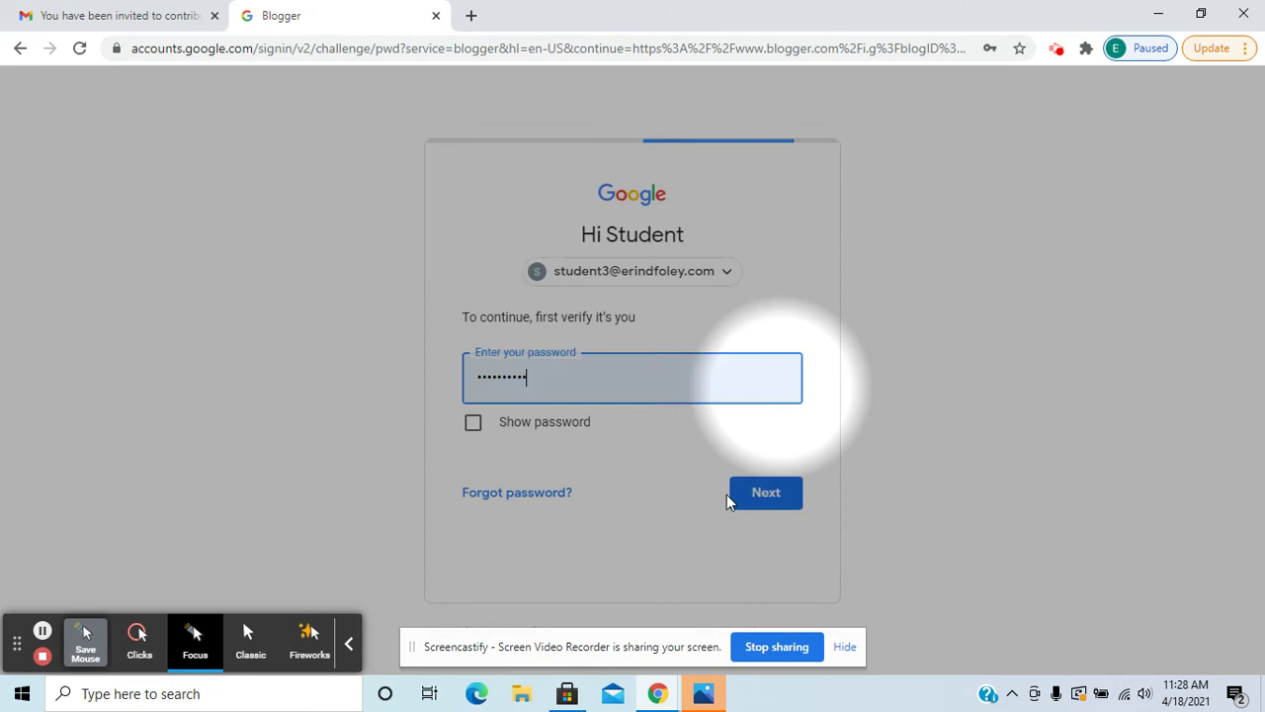
pyautogui.click(746, 503)
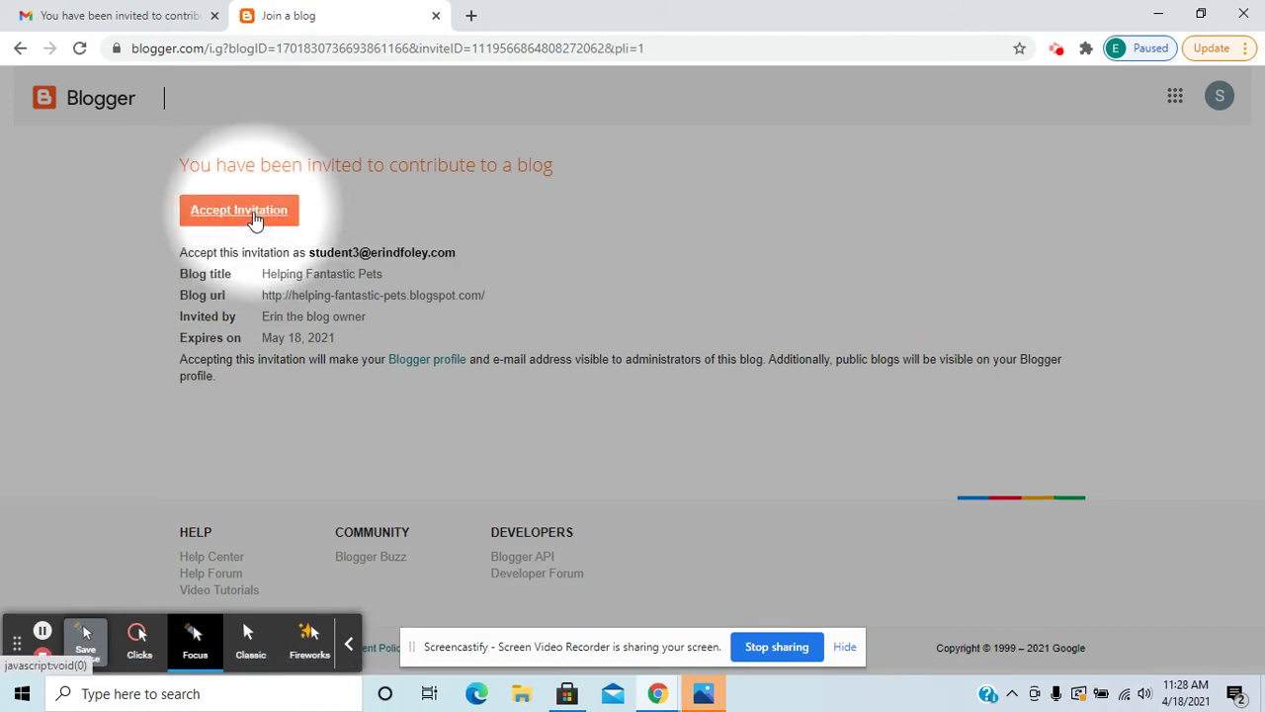
# Accept the invitation, skip naming a blog, and set the display name to 'Student Author'.
pyautogui.click(255, 219)
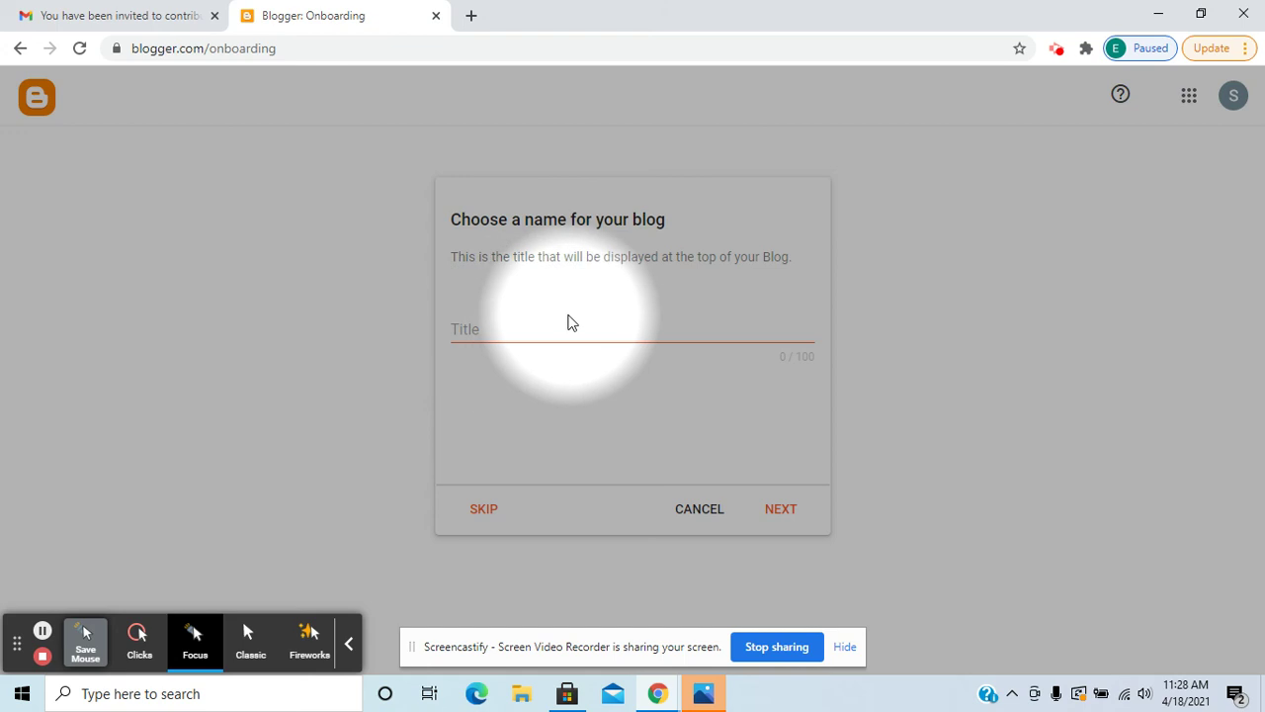
pyautogui.click(484, 509)
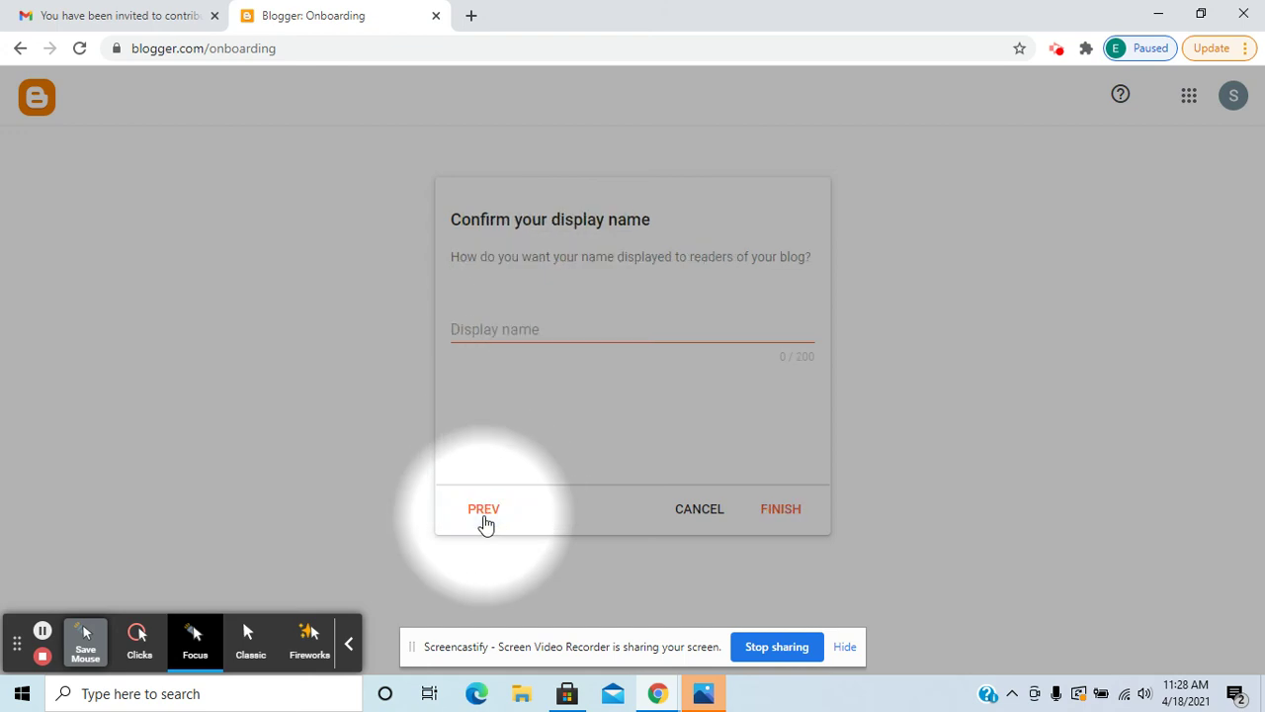
pyautogui.click(487, 329)
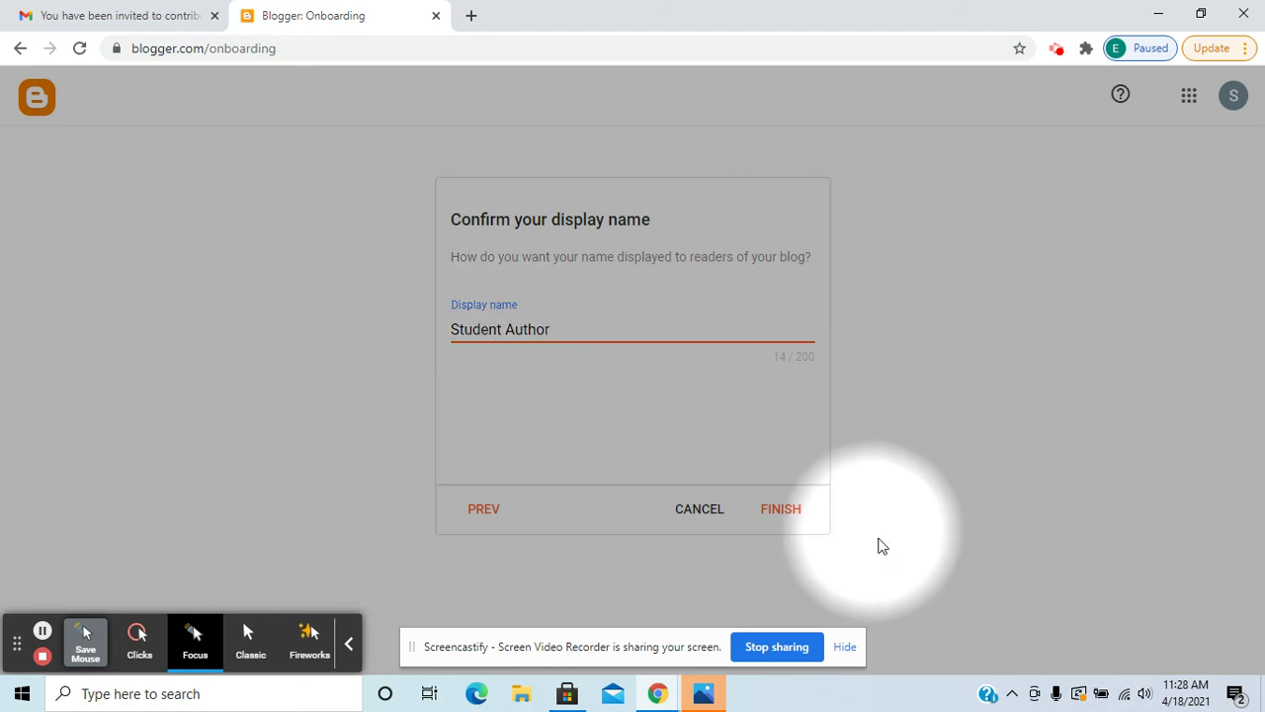
pyautogui.click(782, 518)
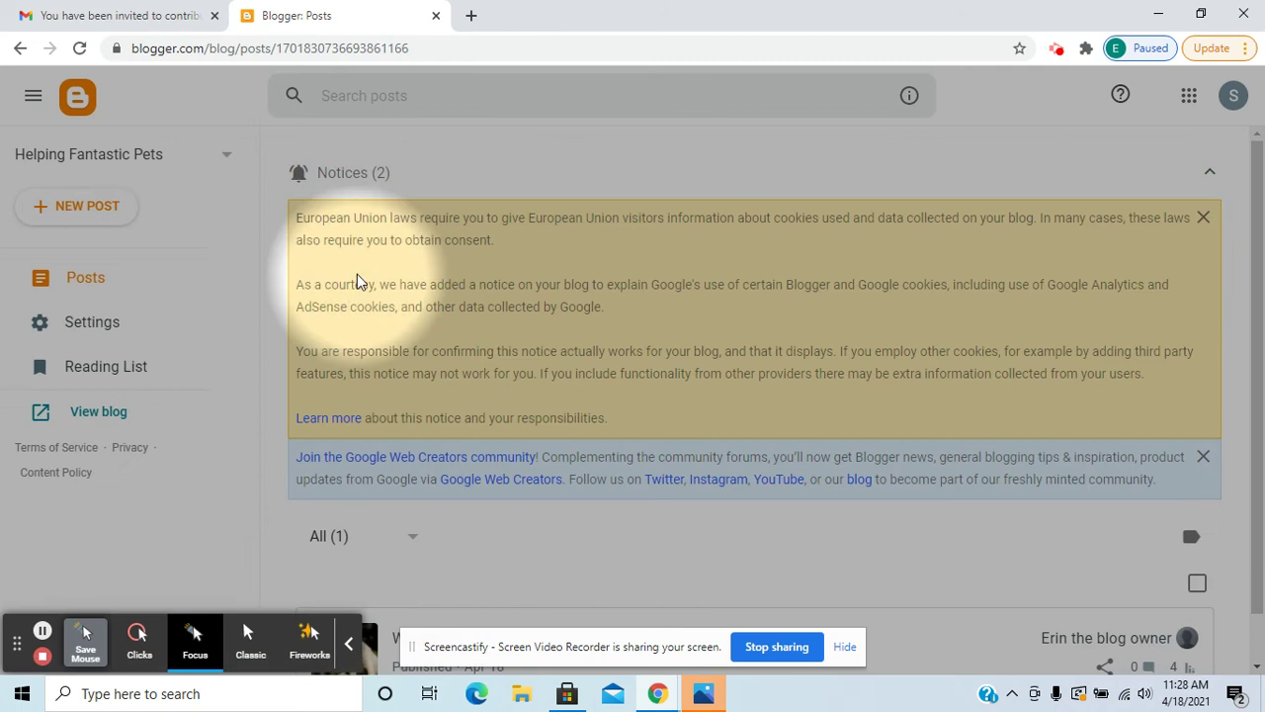
# Start a new post, go back to the posts list, and discard the resulting Untitled draft.
pyautogui.scroll(-1, 409, 447)
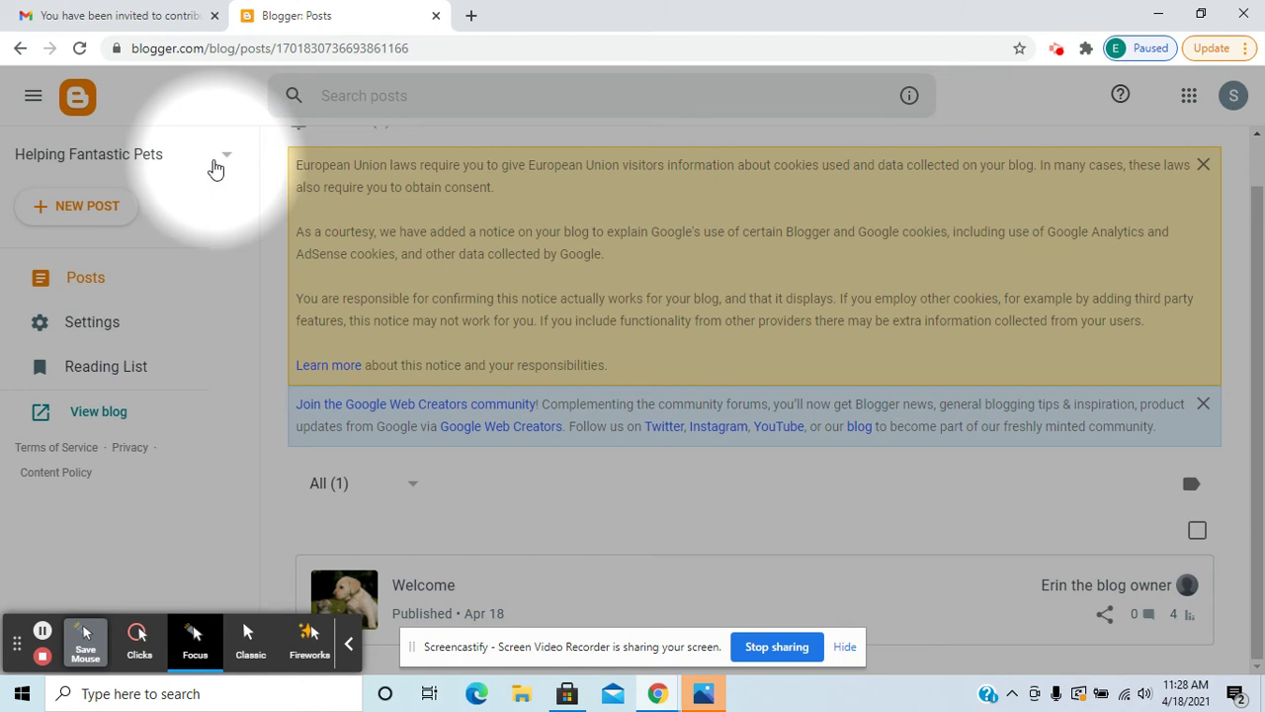
pyautogui.click(96, 216)
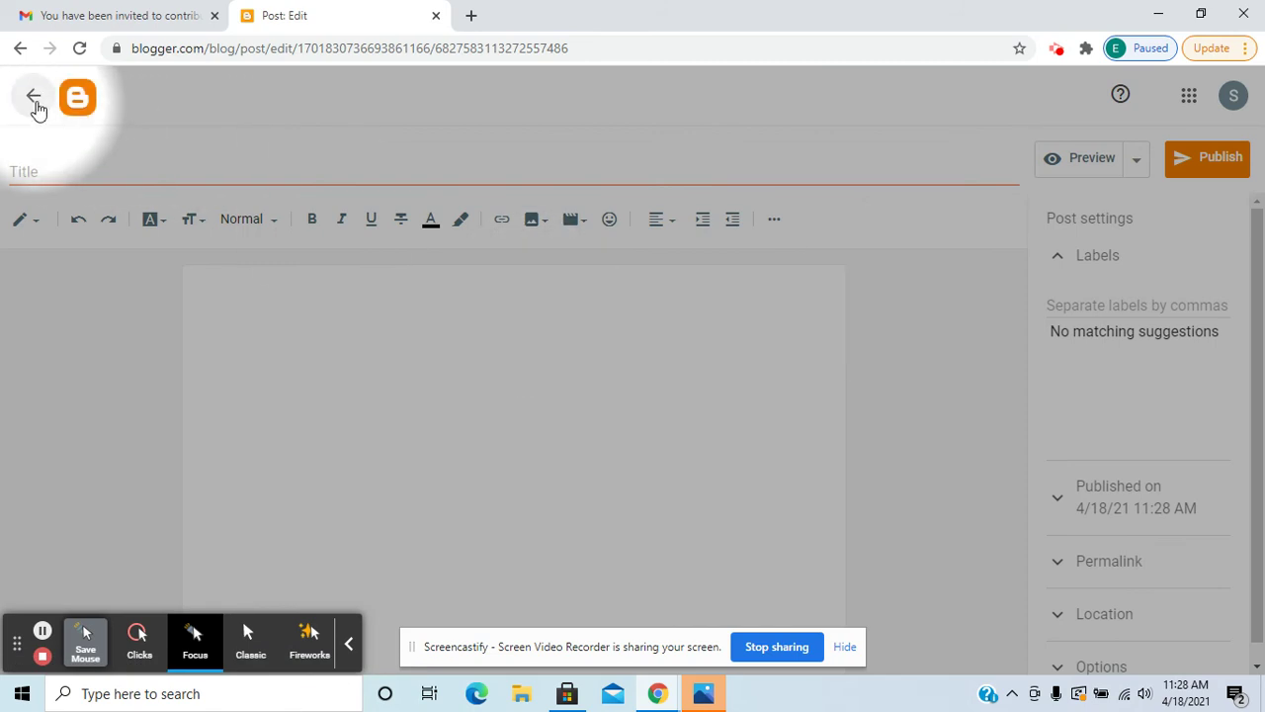
pyautogui.click(34, 98)
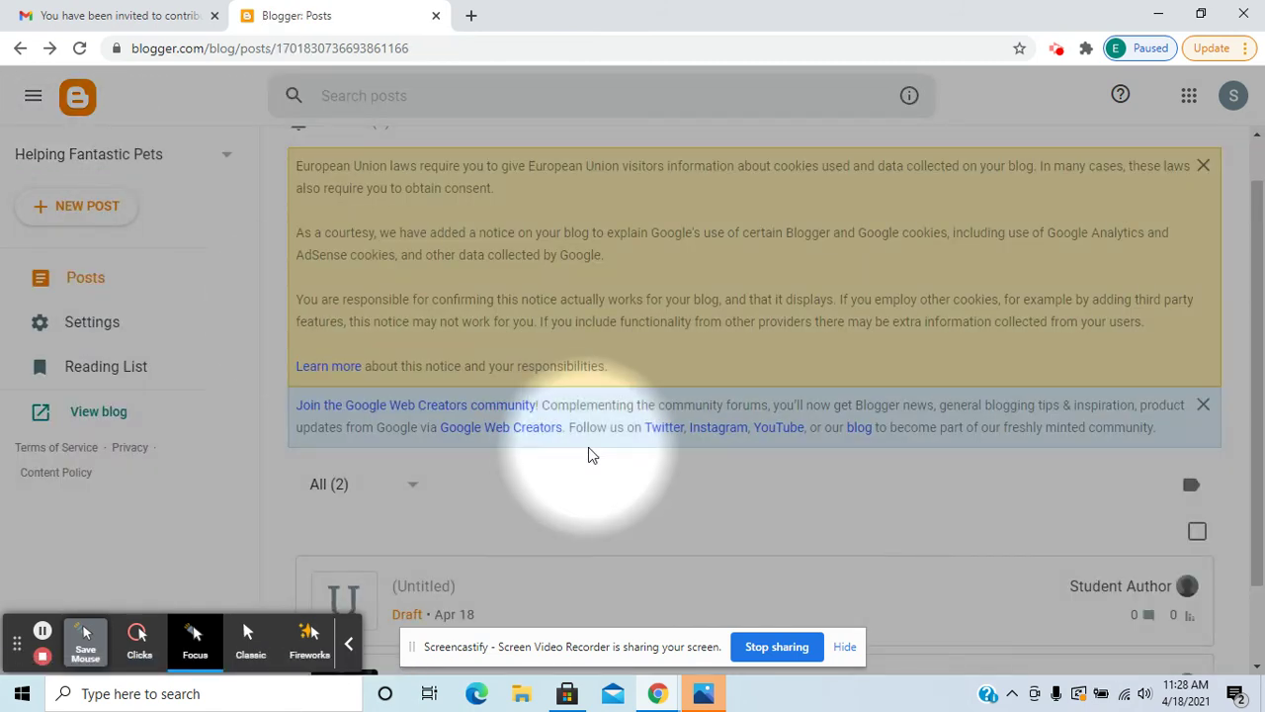
pyautogui.moveTo(1065, 473)
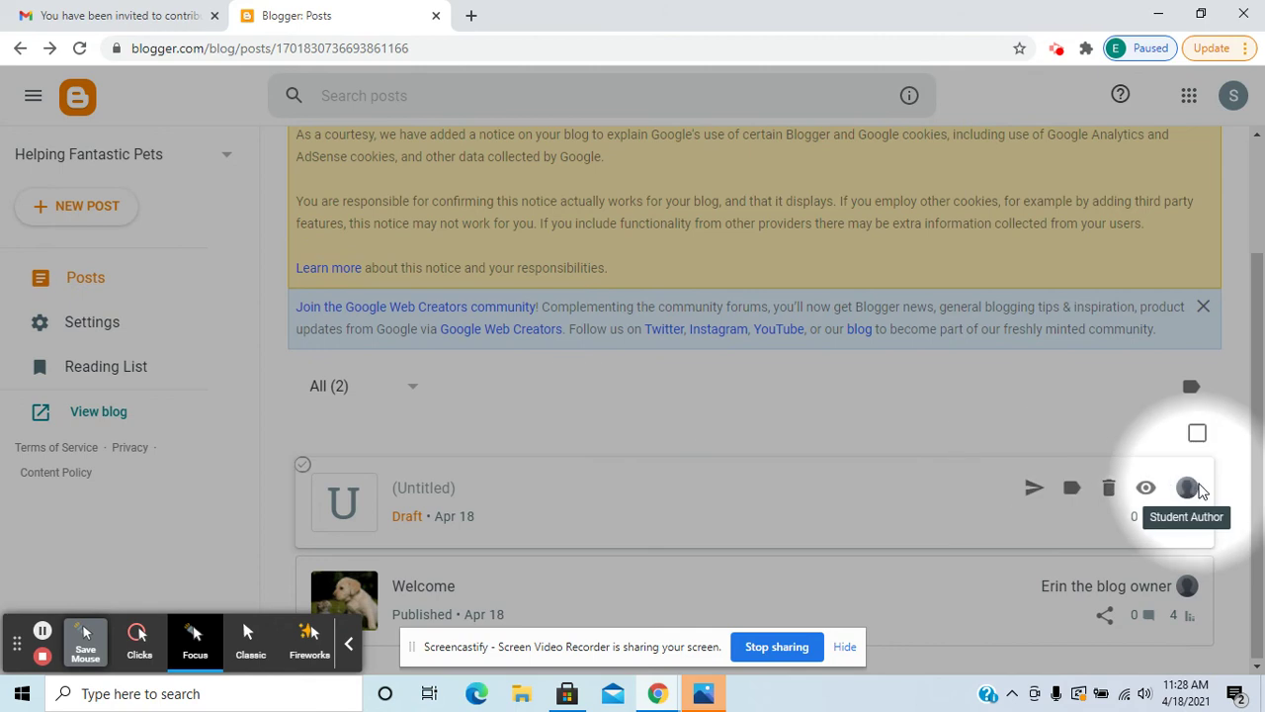
pyautogui.click(1109, 490)
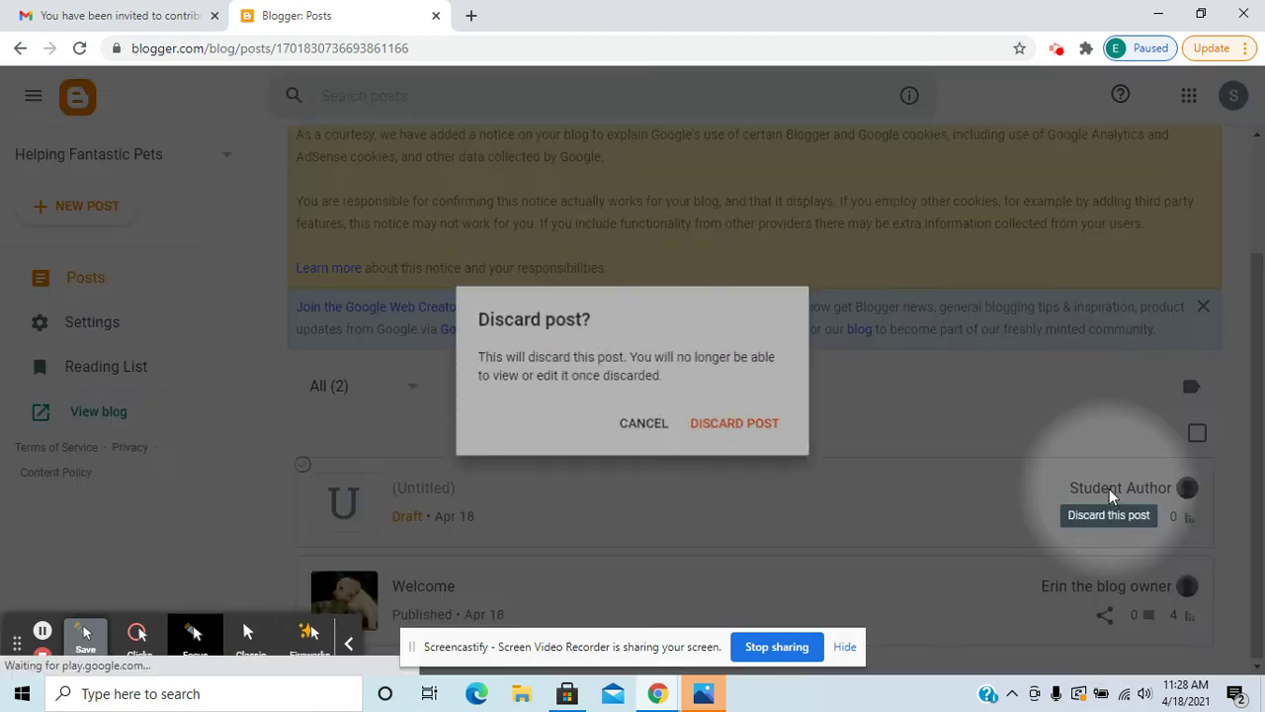
pyautogui.click(736, 423)
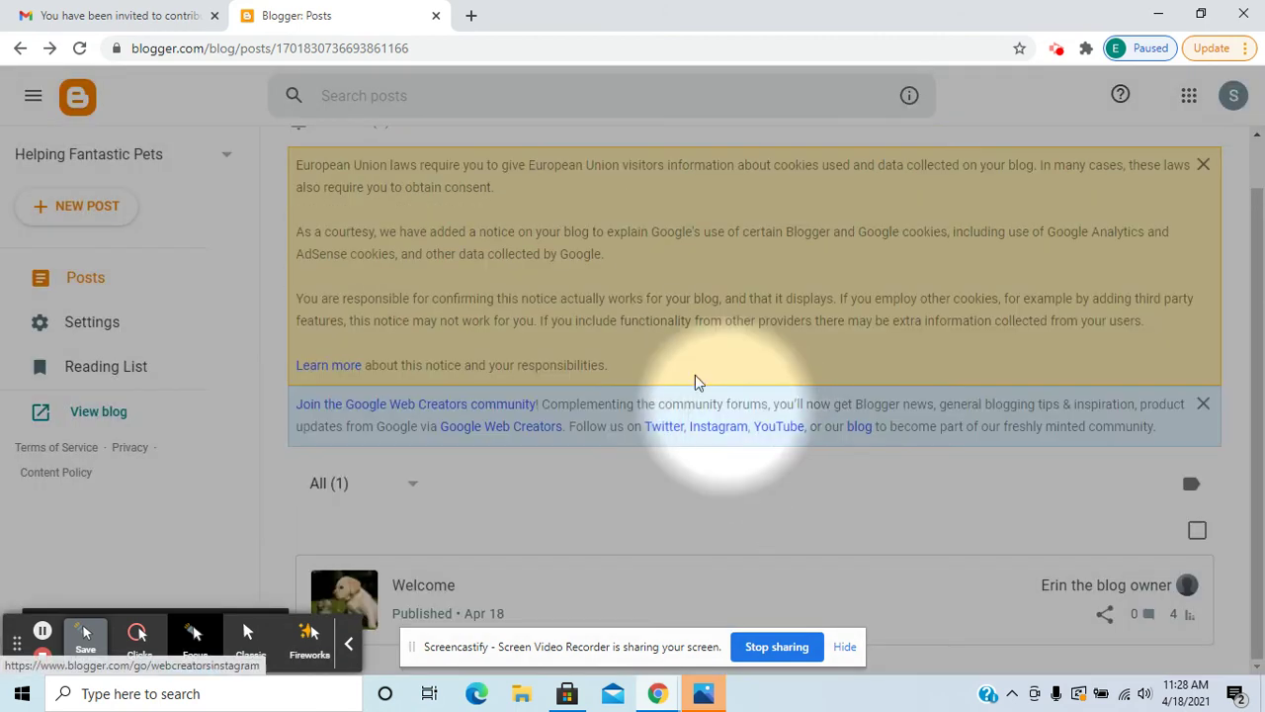
# Paste the copied blog URL into a new tab to load the live blog.
pyautogui.click(473, 17)
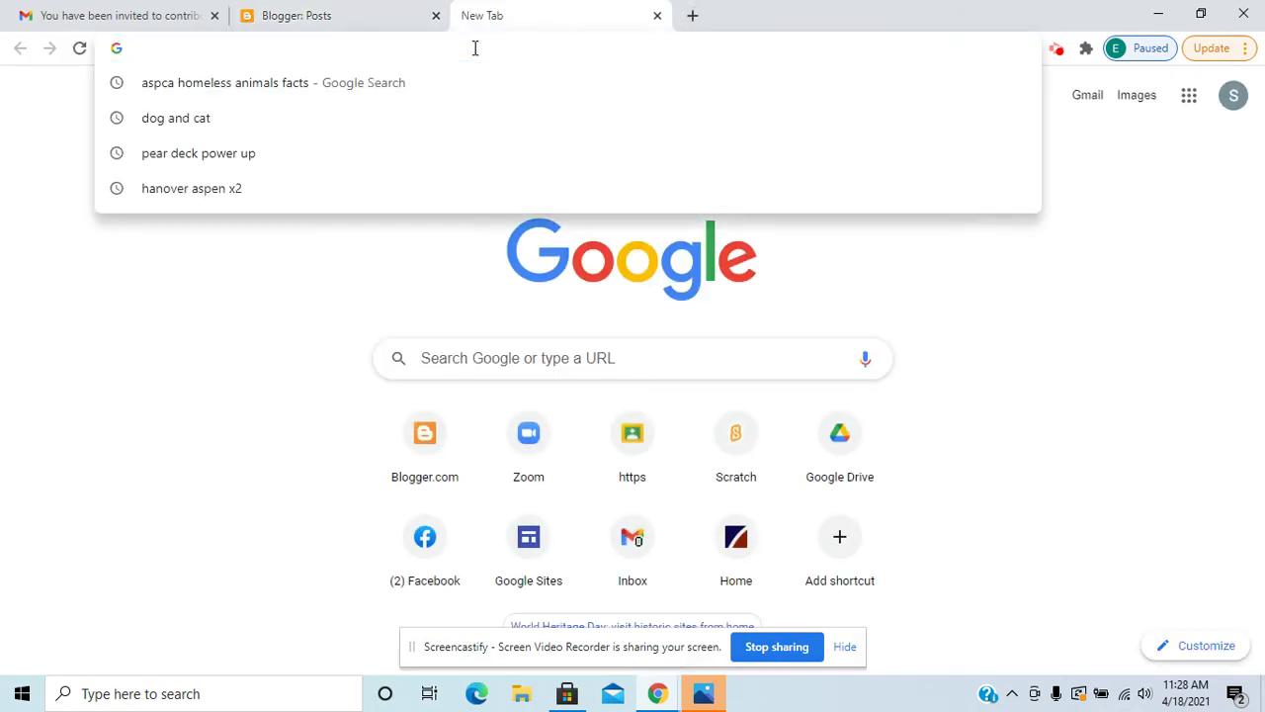
pyautogui.rightClick(474, 48)
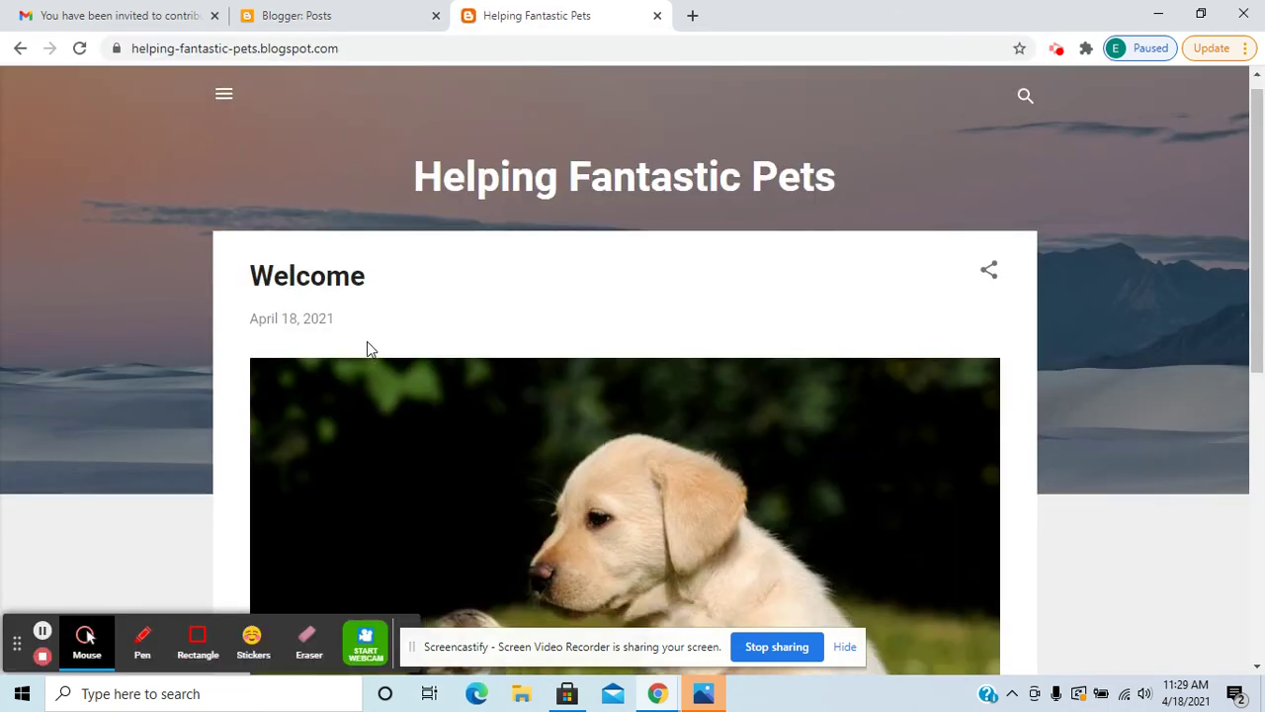
pyautogui.click(359, 20)
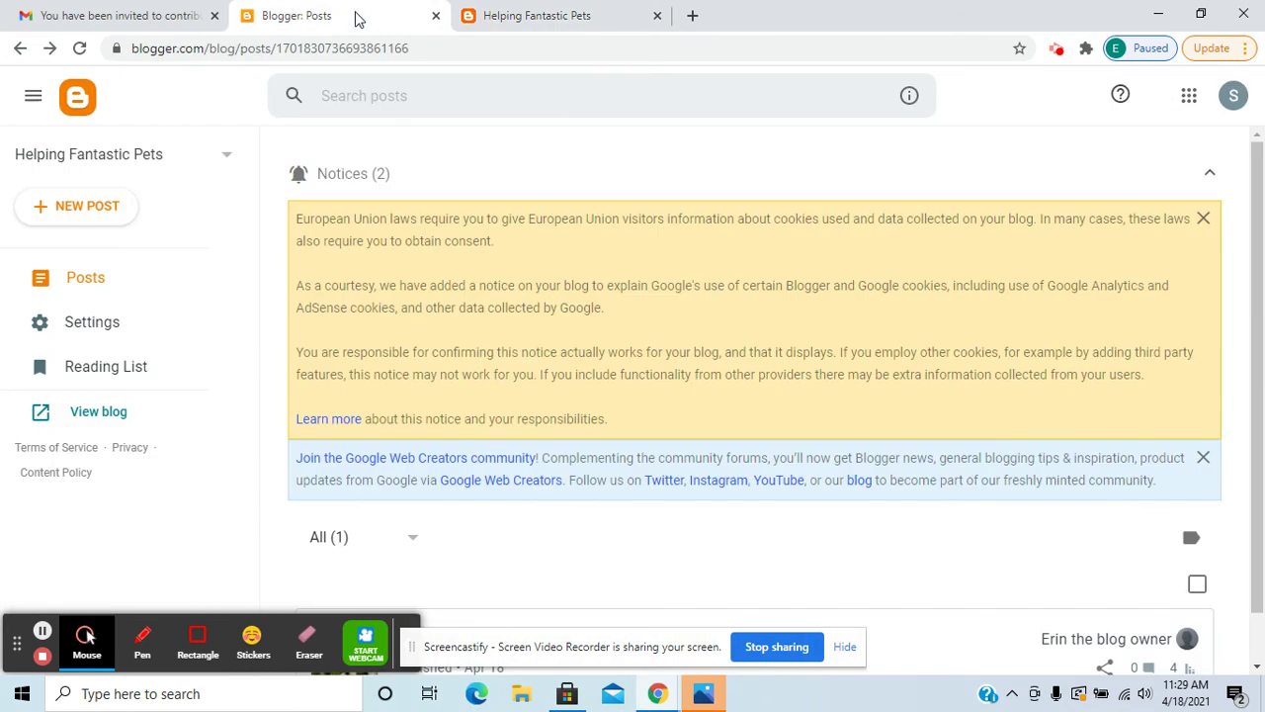
pyautogui.click(87, 652)
pyautogui.click(194, 641)
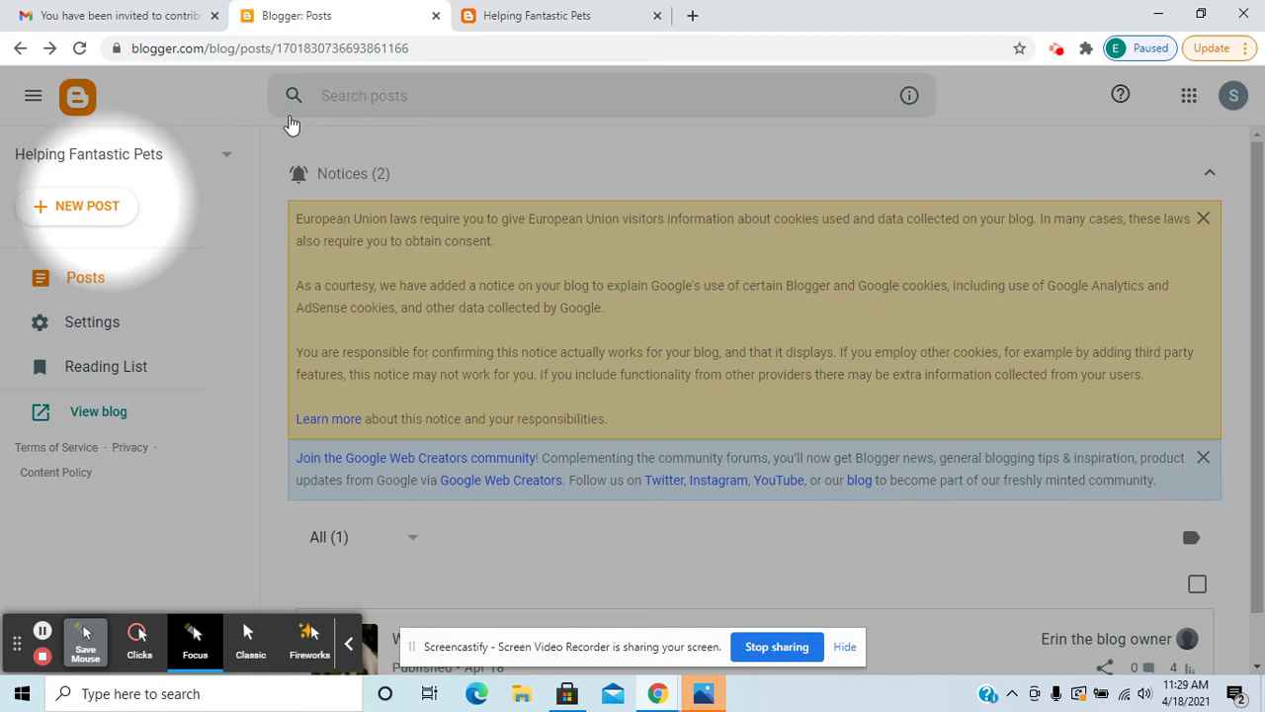
# Look over the published Helping Fantastic Pets blog alongside the Blogger posts dashboard.
pyautogui.click(581, 18)
pyautogui.scroll(-4, 529, 316)
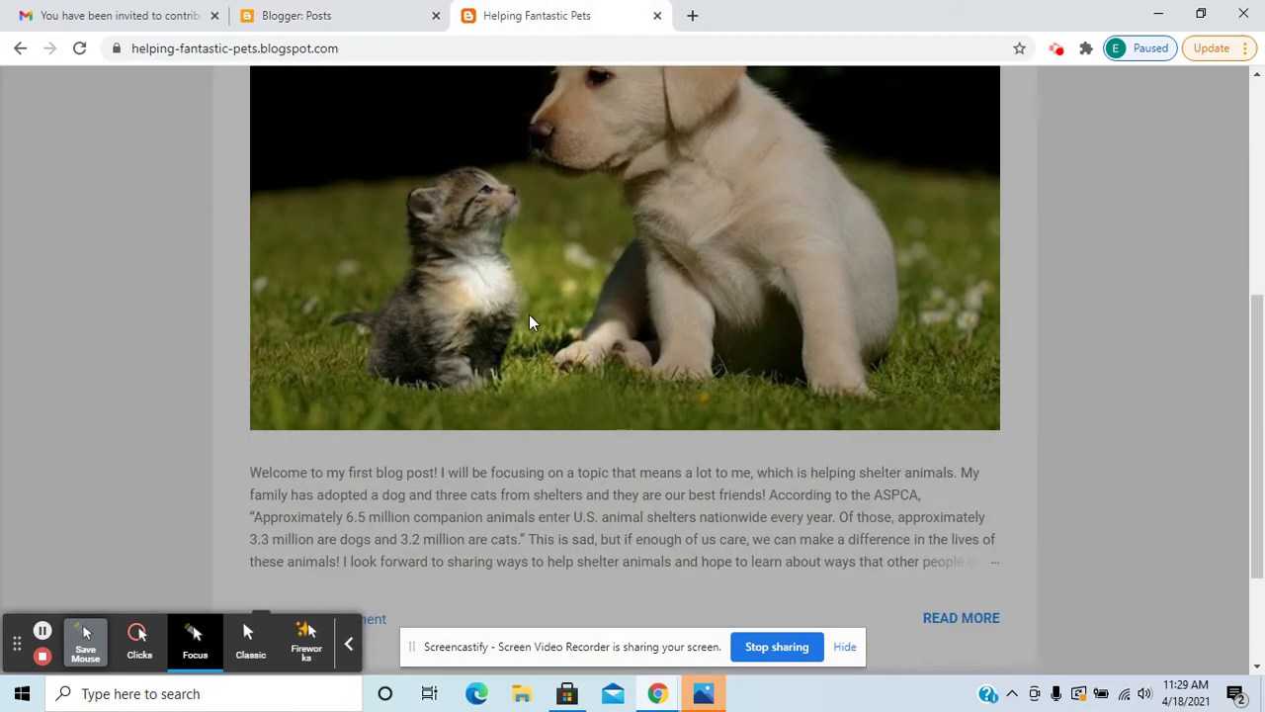
pyautogui.scroll(5, 491, 337)
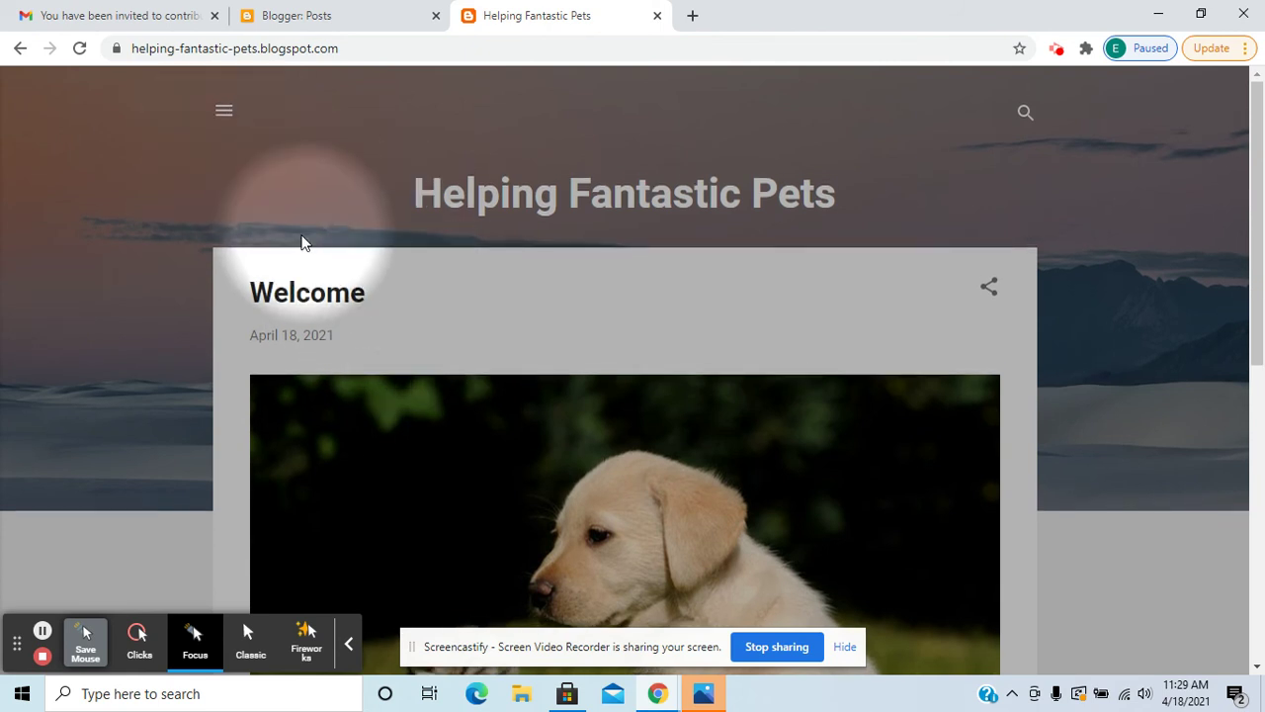
pyautogui.click(319, 21)
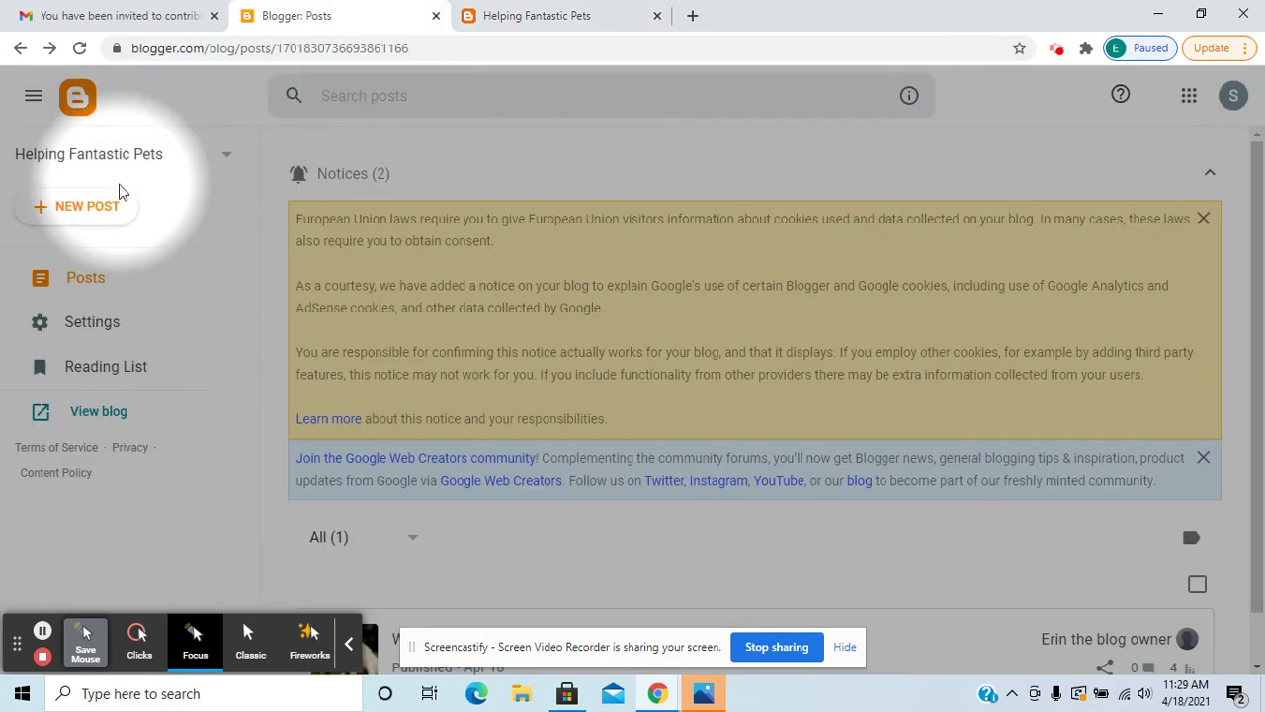
pyautogui.click(552, 16)
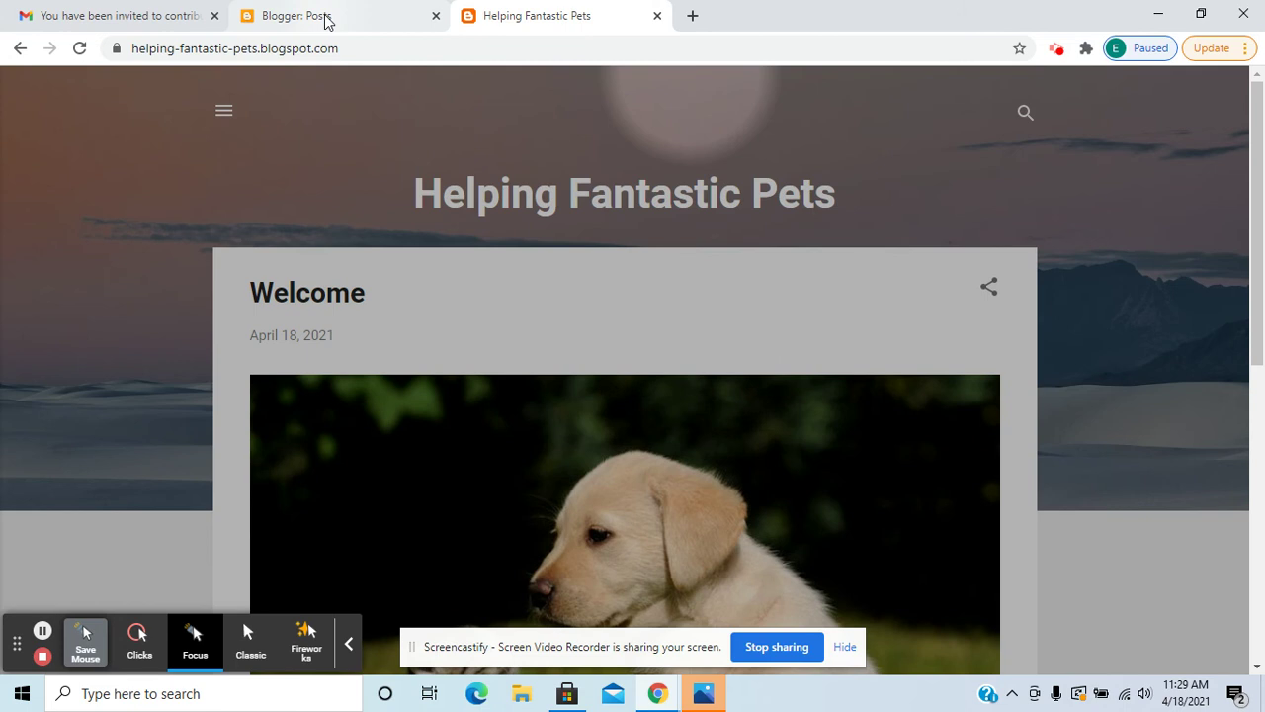
# Return to Gmail and bring up the Google account switcher.
pyautogui.click(176, 15)
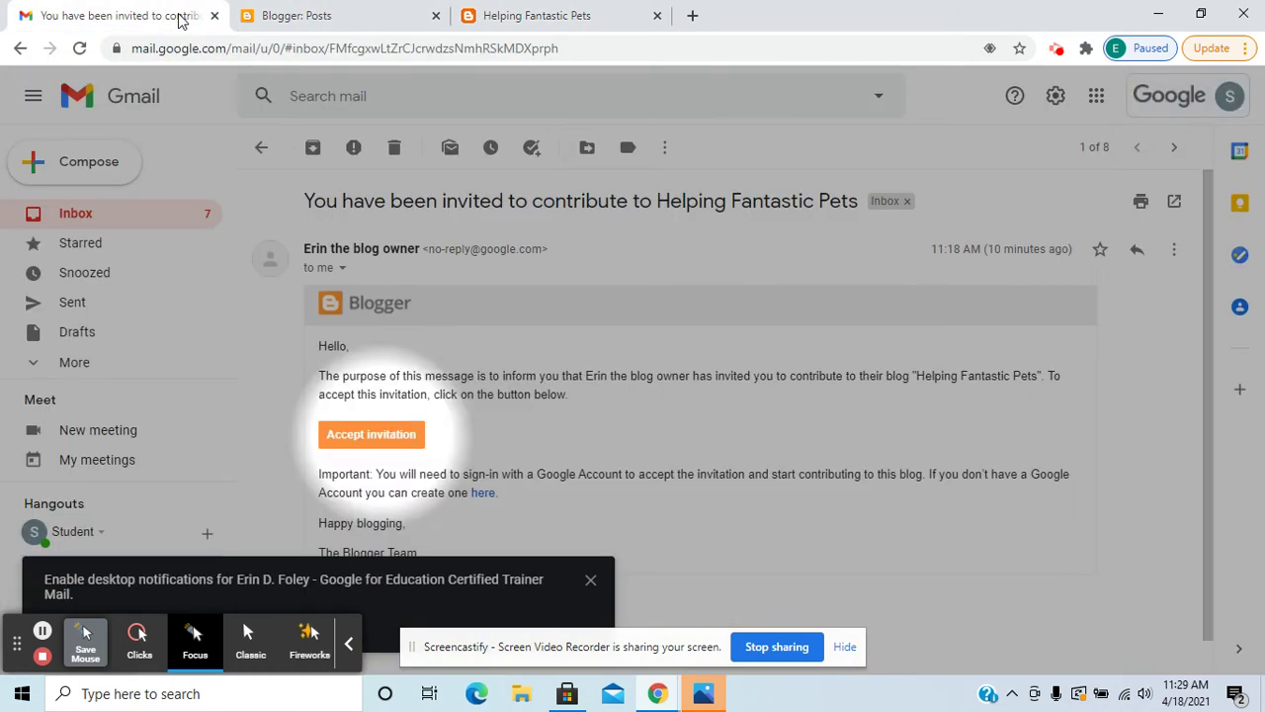
pyautogui.click(1235, 105)
pyautogui.scroll(-2, 1107, 455)
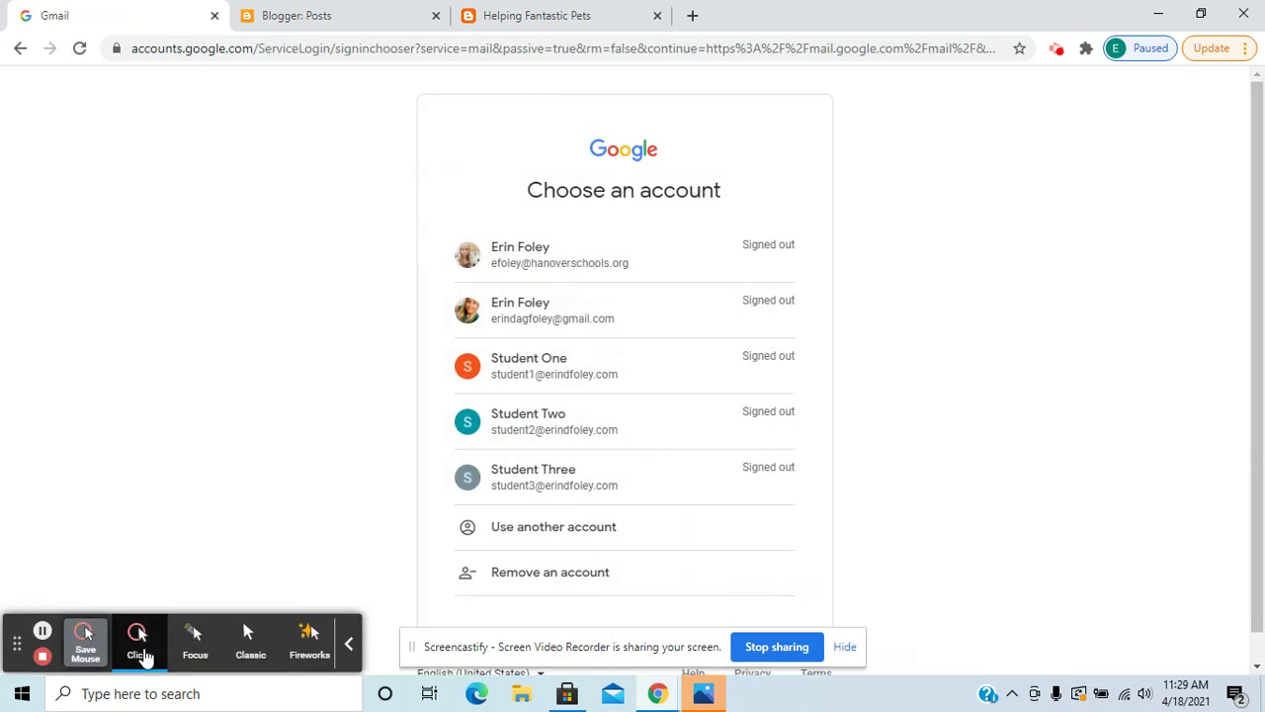
# Sign in via Use another account with the student4 reader's email, correcting the digit, and password.
pyautogui.click(180, 652)
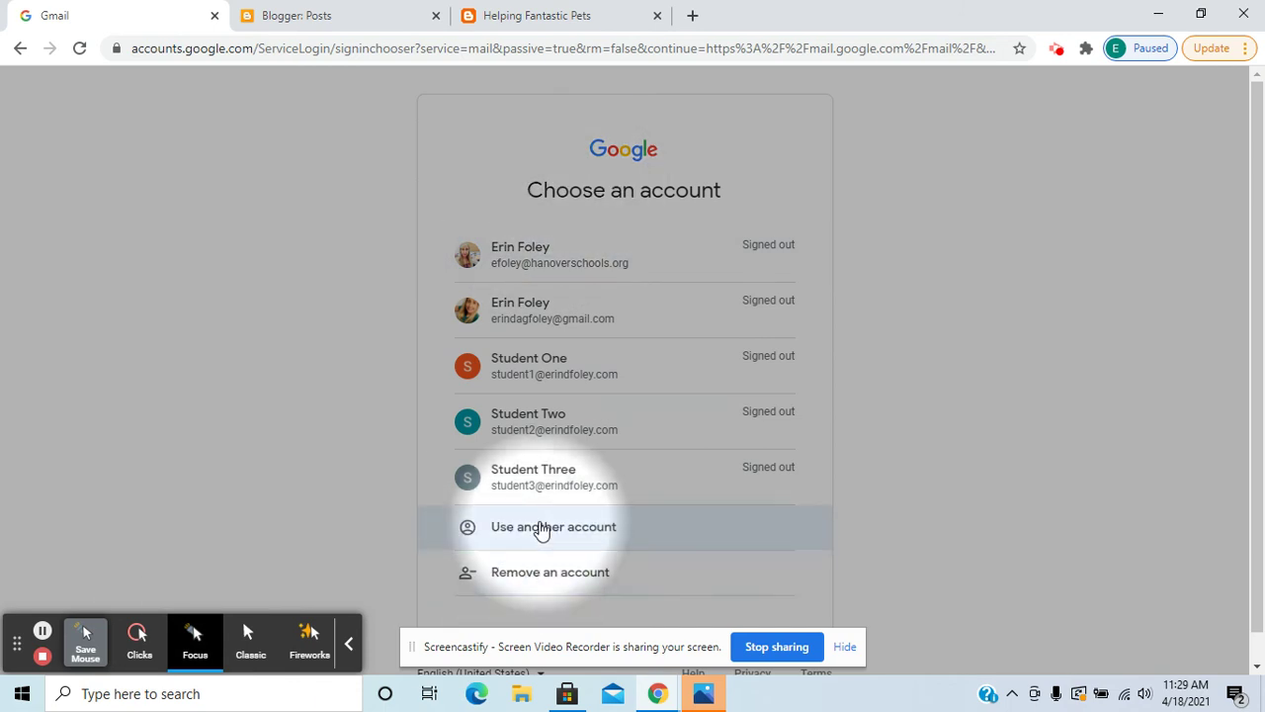
pyautogui.click(540, 527)
pyautogui.click(514, 287)
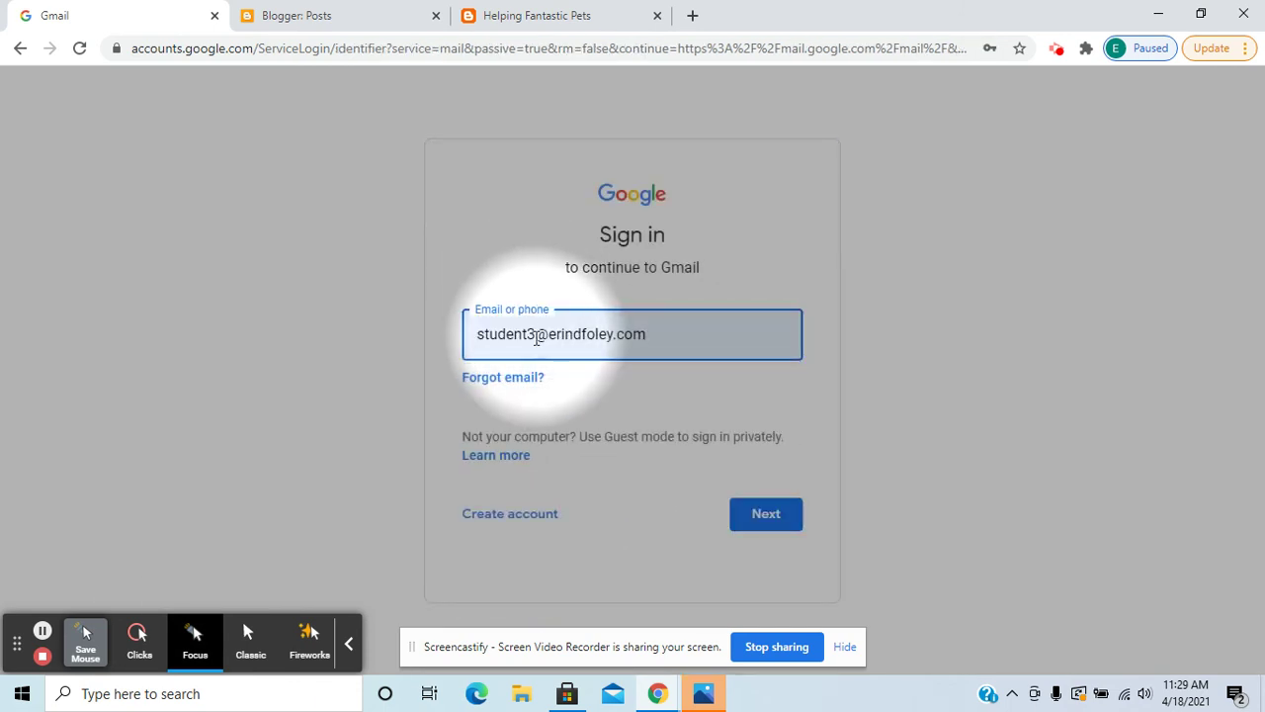
pyautogui.click(535, 336)
pyautogui.press('BackSpace')
pyautogui.write('4')
pyautogui.press('Return')
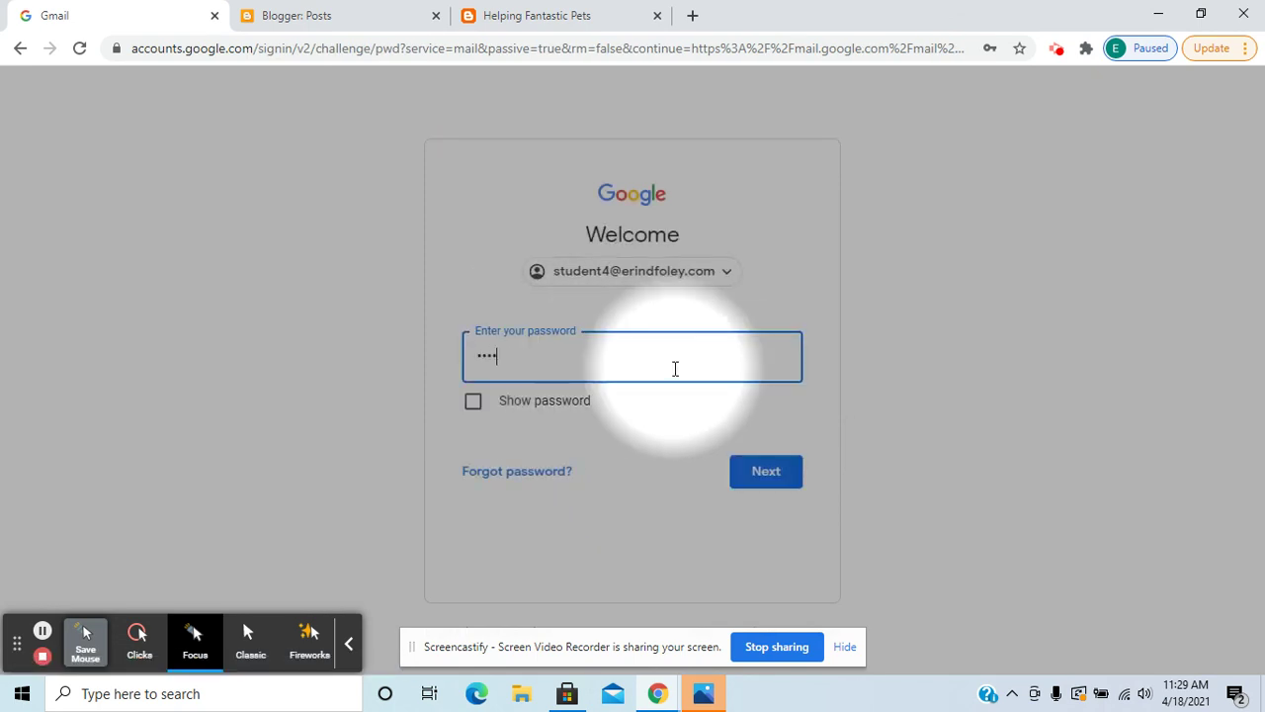
pyautogui.click(675, 369)
pyautogui.write('****')
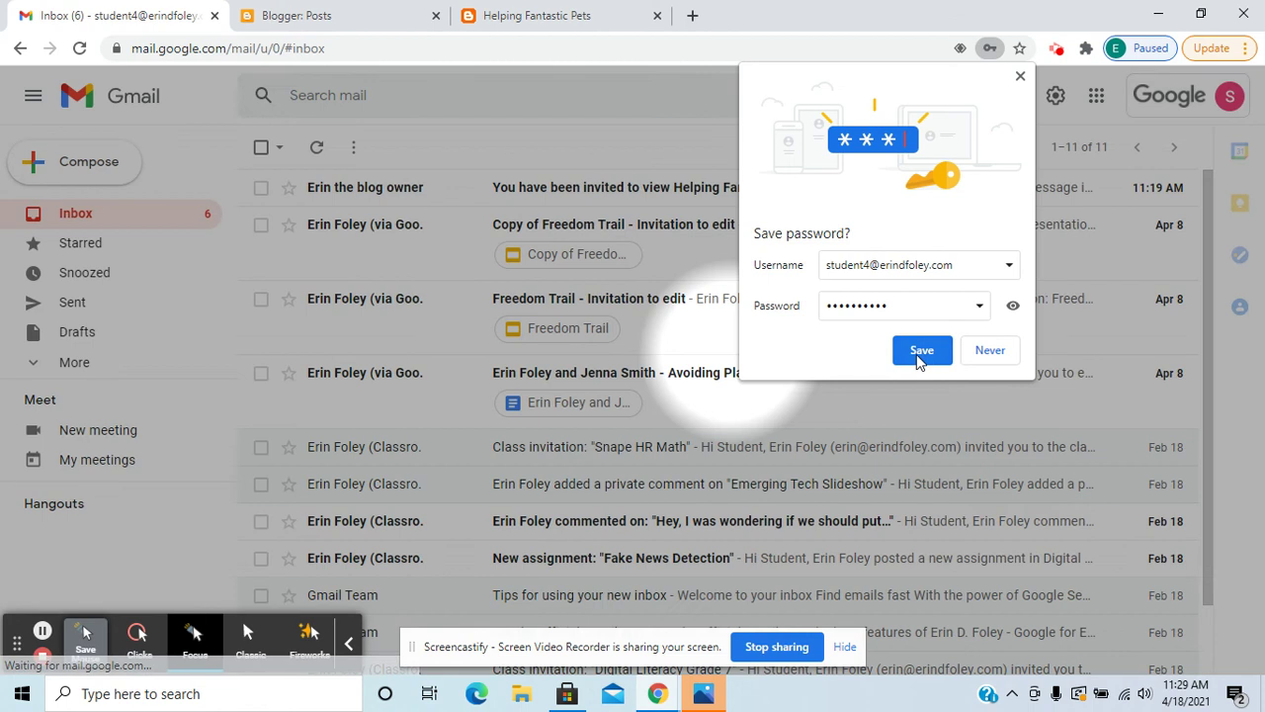
# Save the password, then open the 'invited to view Helping Fantastic Pets' email and accept it.
pyautogui.click(919, 352)
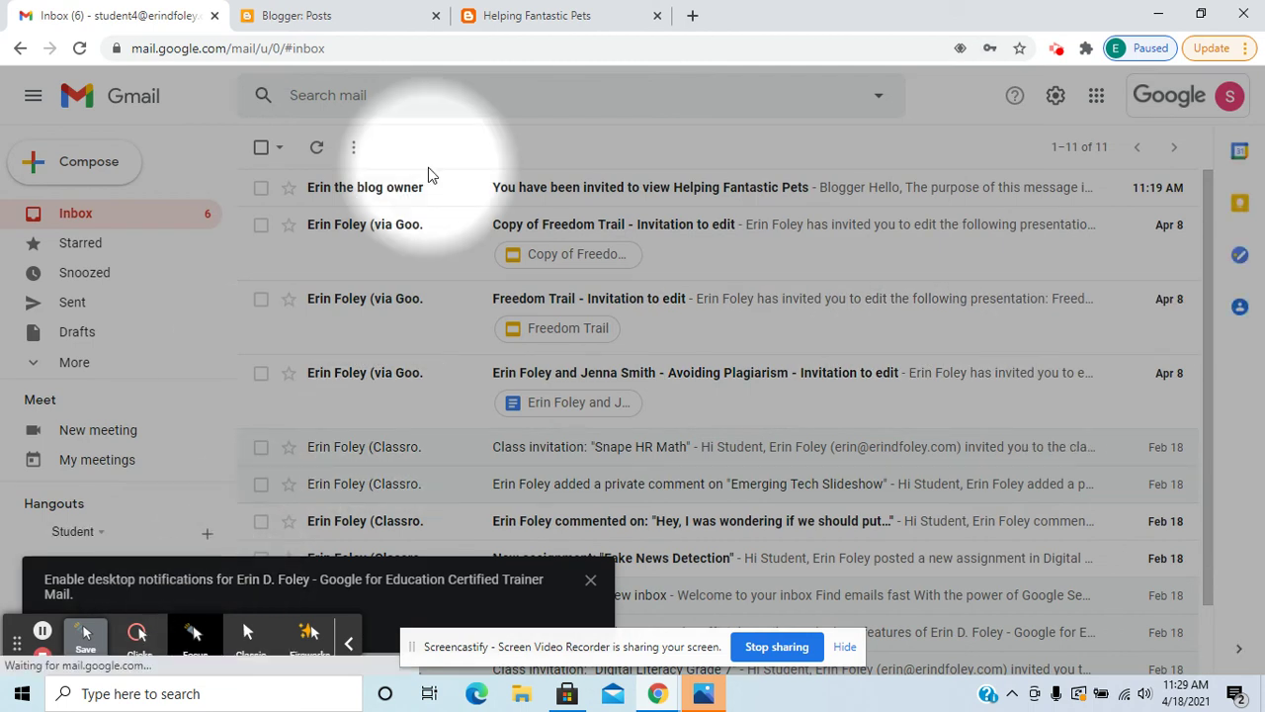
pyautogui.click(673, 195)
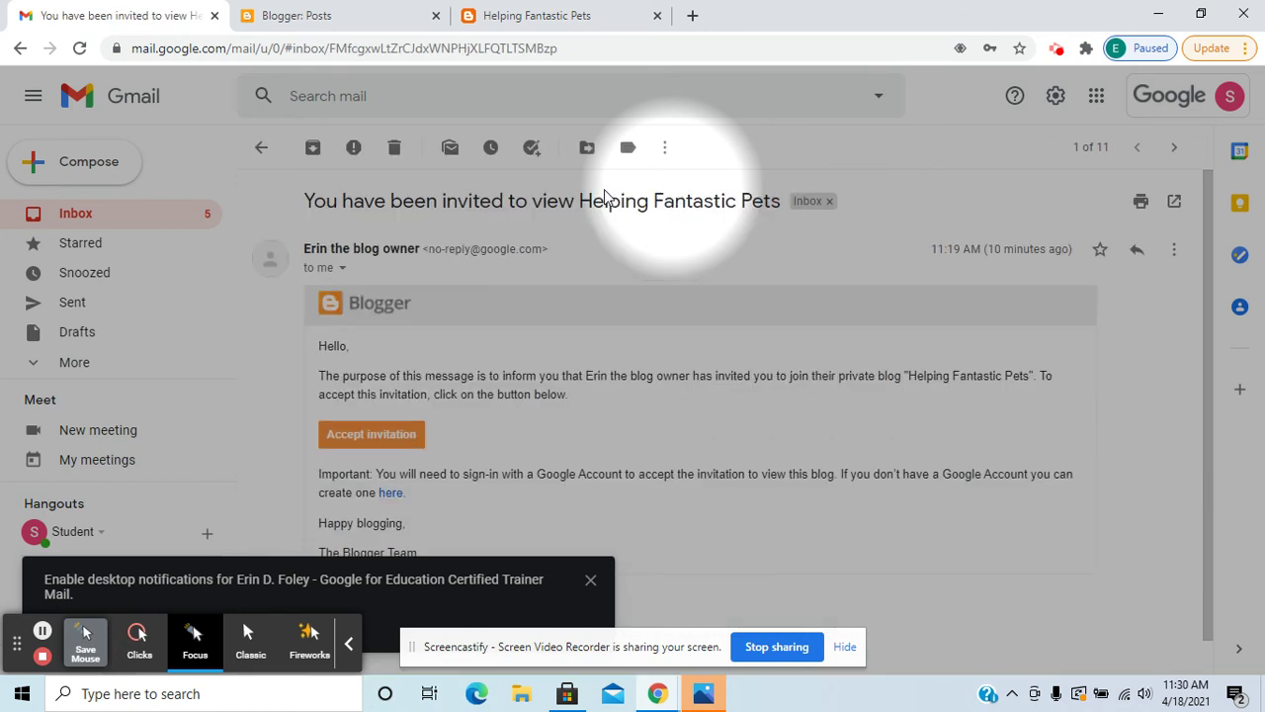
pyautogui.click(382, 442)
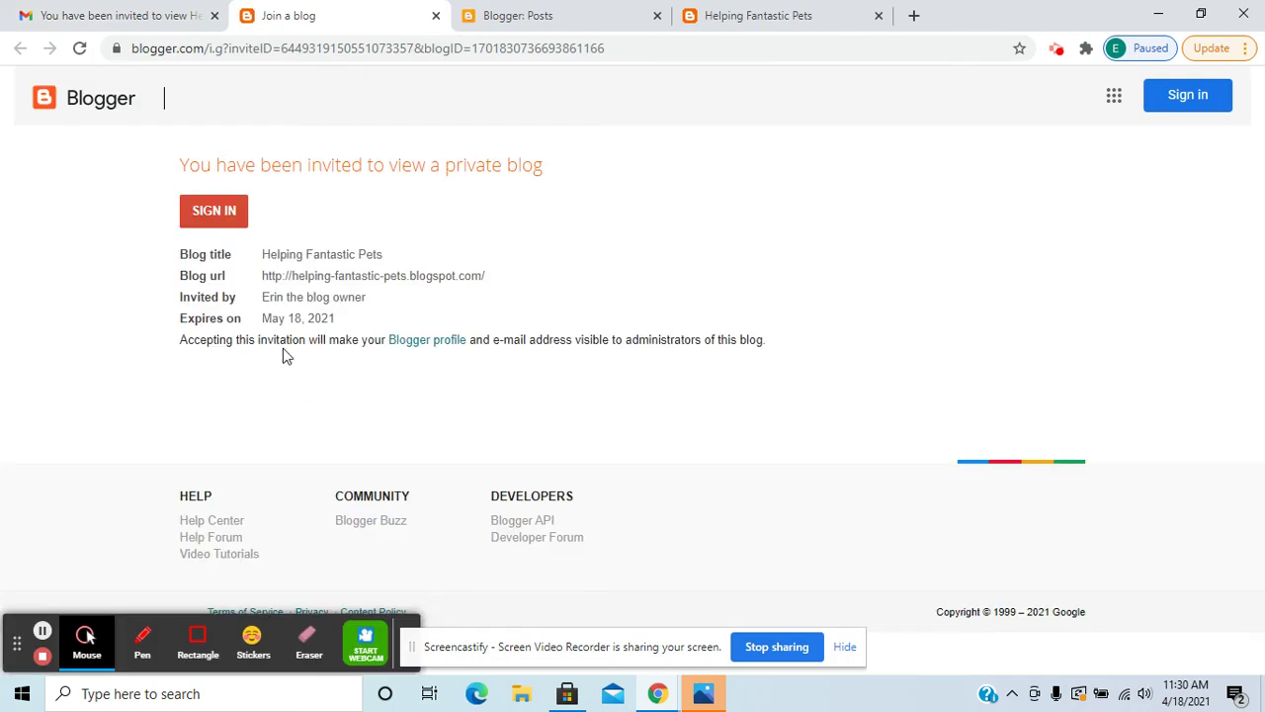
# Sign in and confirm identity on Blogger to open the private Helping Fantastic Pets blog.
pyautogui.click(86, 647)
pyautogui.click(195, 640)
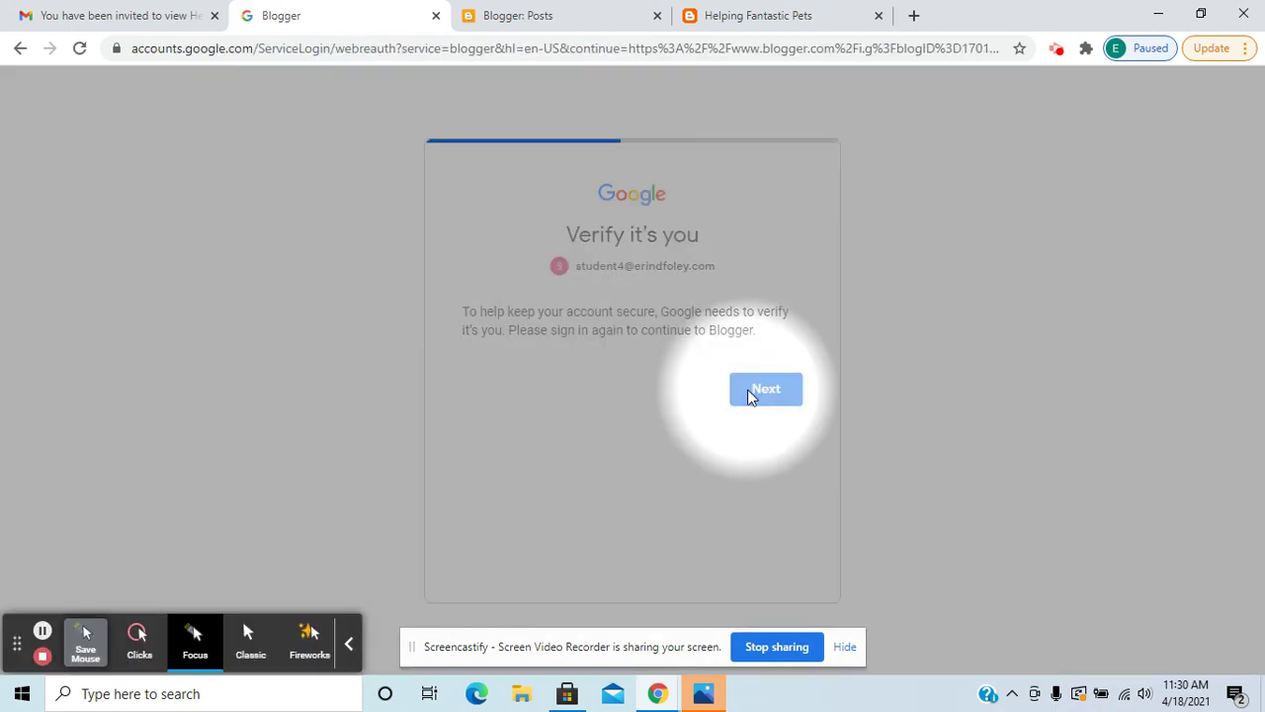
pyautogui.click(736, 490)
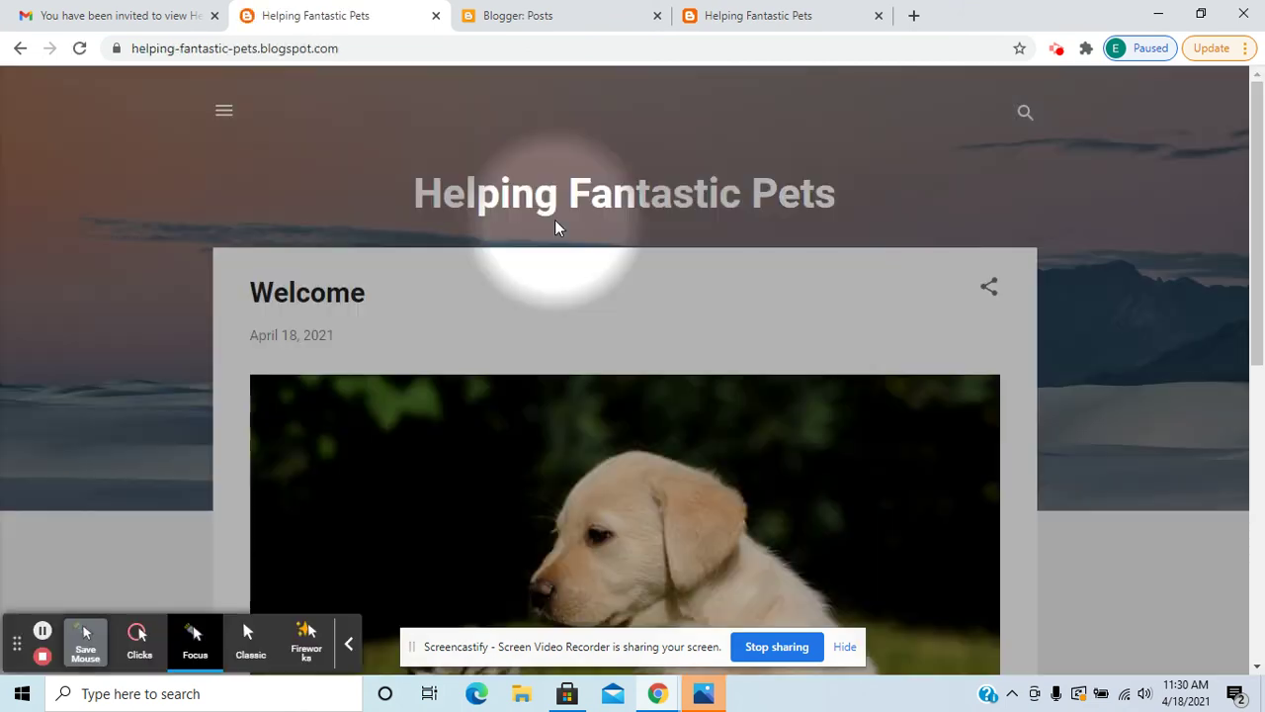
# Publish the comment 'I also have adopted a shelter cat!' on the Welcome post.
pyautogui.scroll(-4, 719, 267)
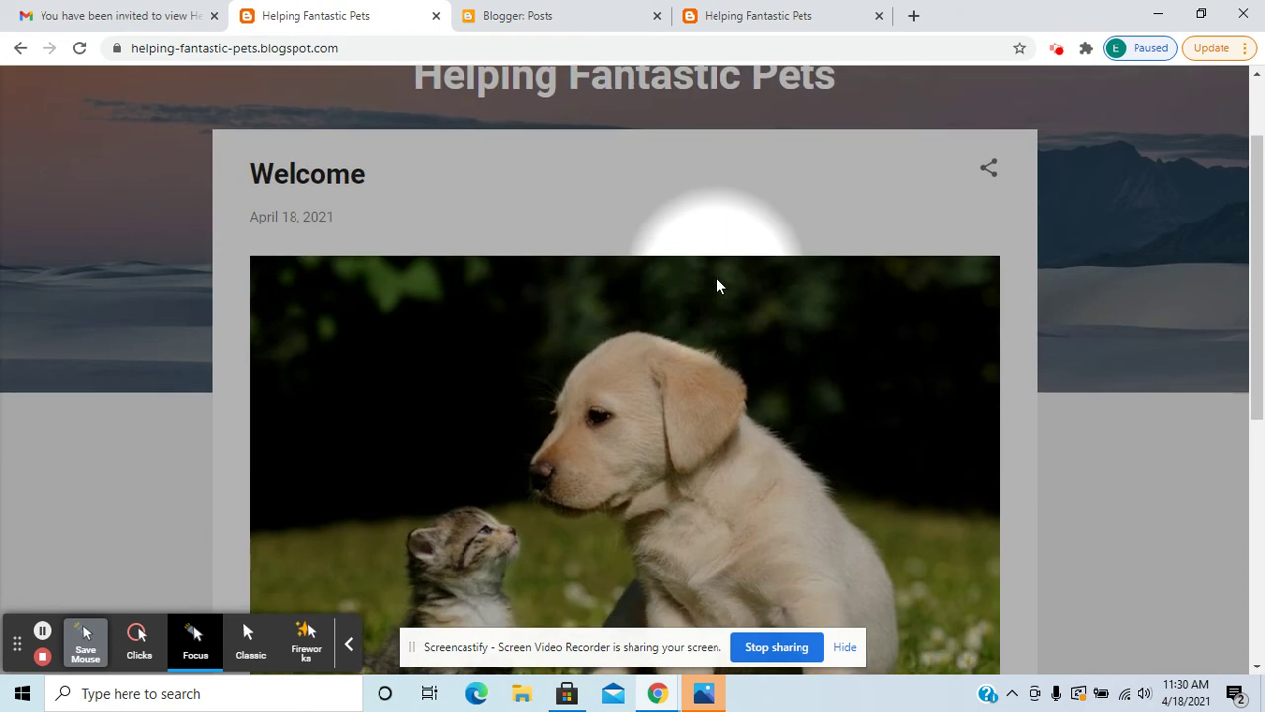
pyautogui.scroll(-3, 717, 285)
pyautogui.scroll(7, 716, 284)
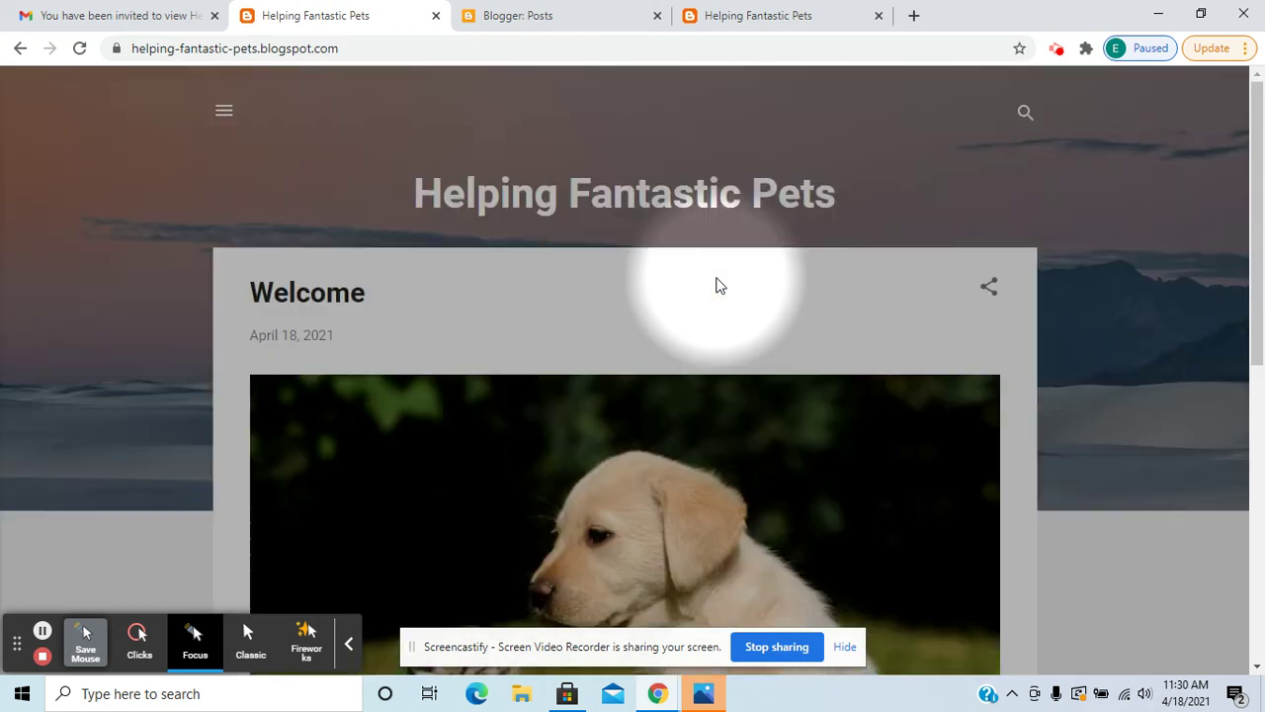
pyautogui.scroll(-6, 483, 218)
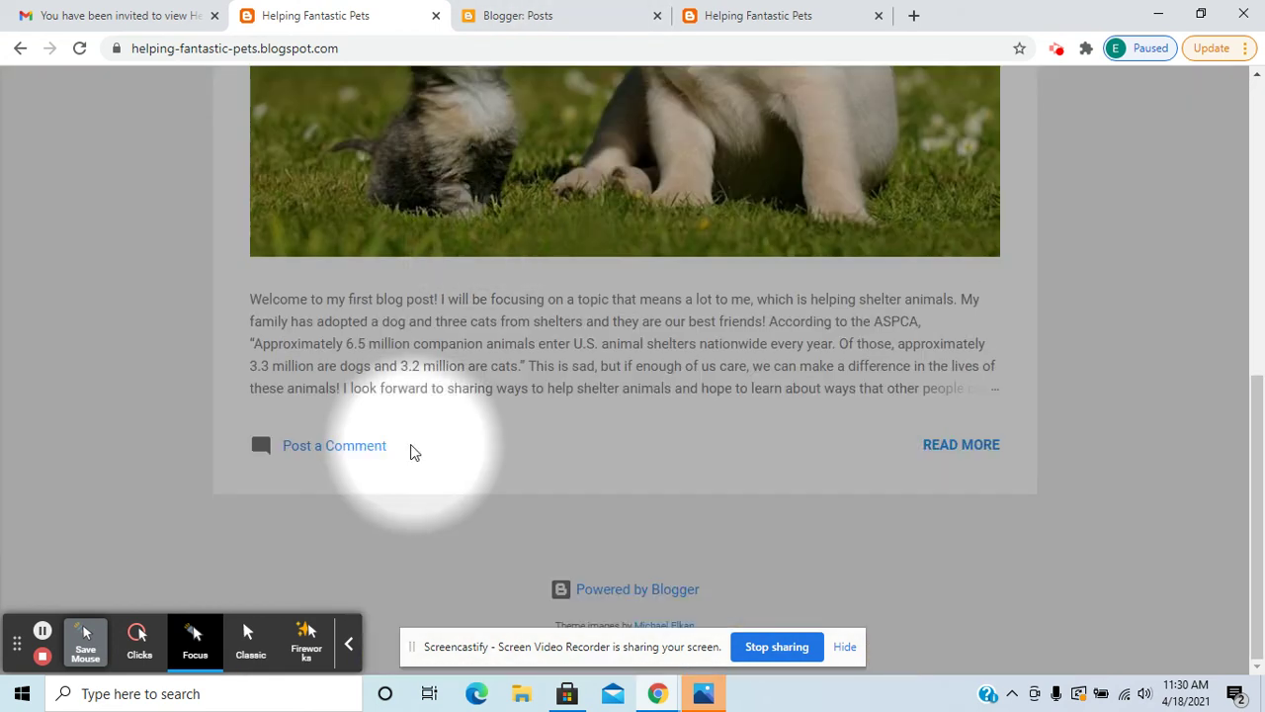
pyautogui.click(367, 450)
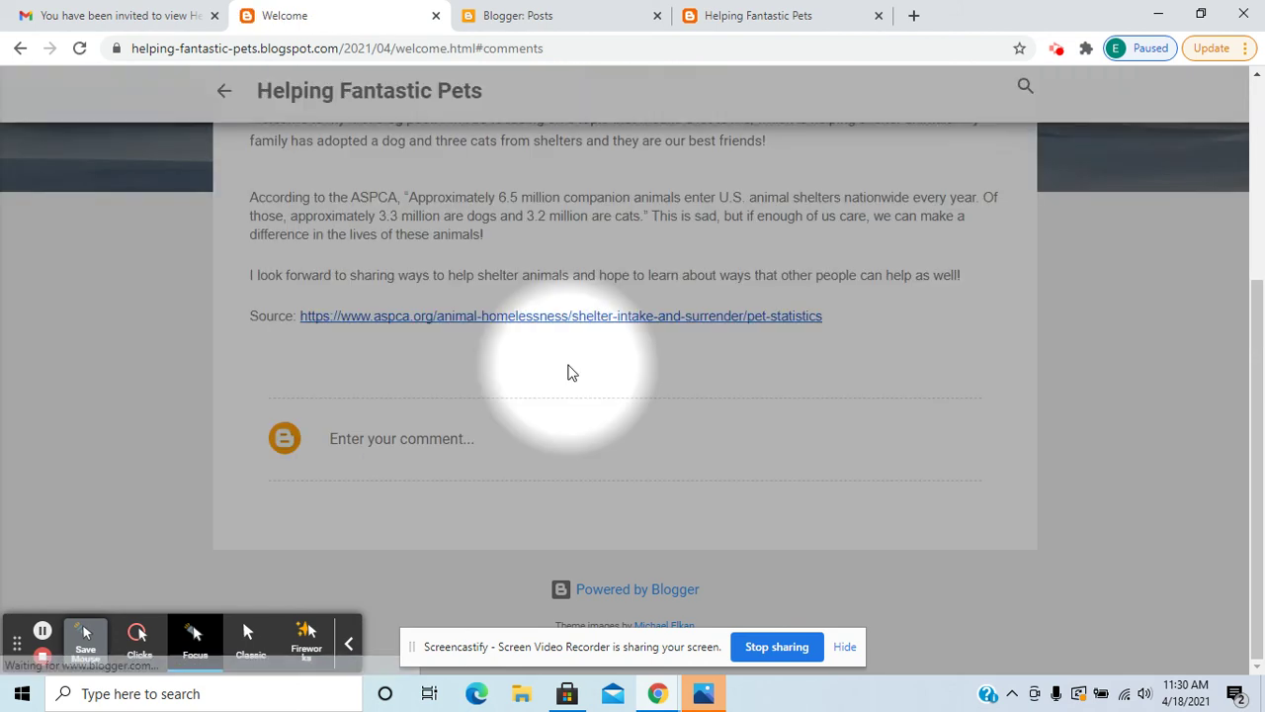
pyautogui.click(398, 438)
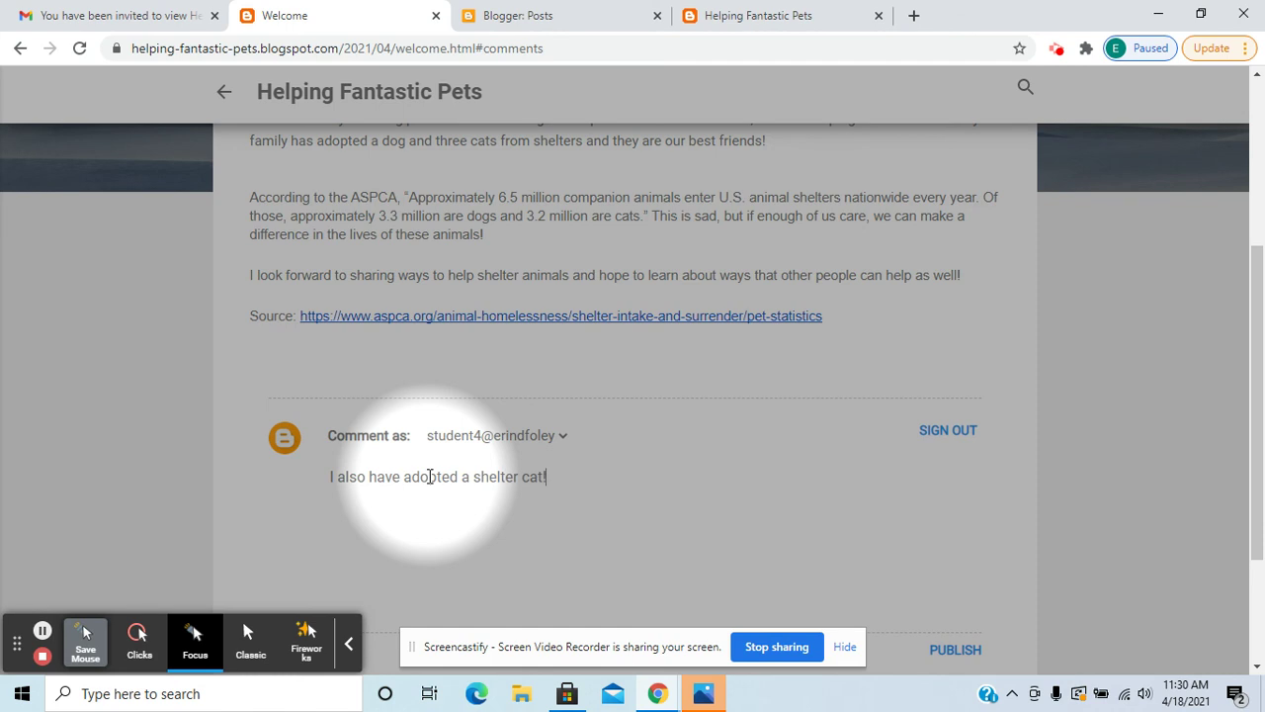
pyautogui.click(941, 650)
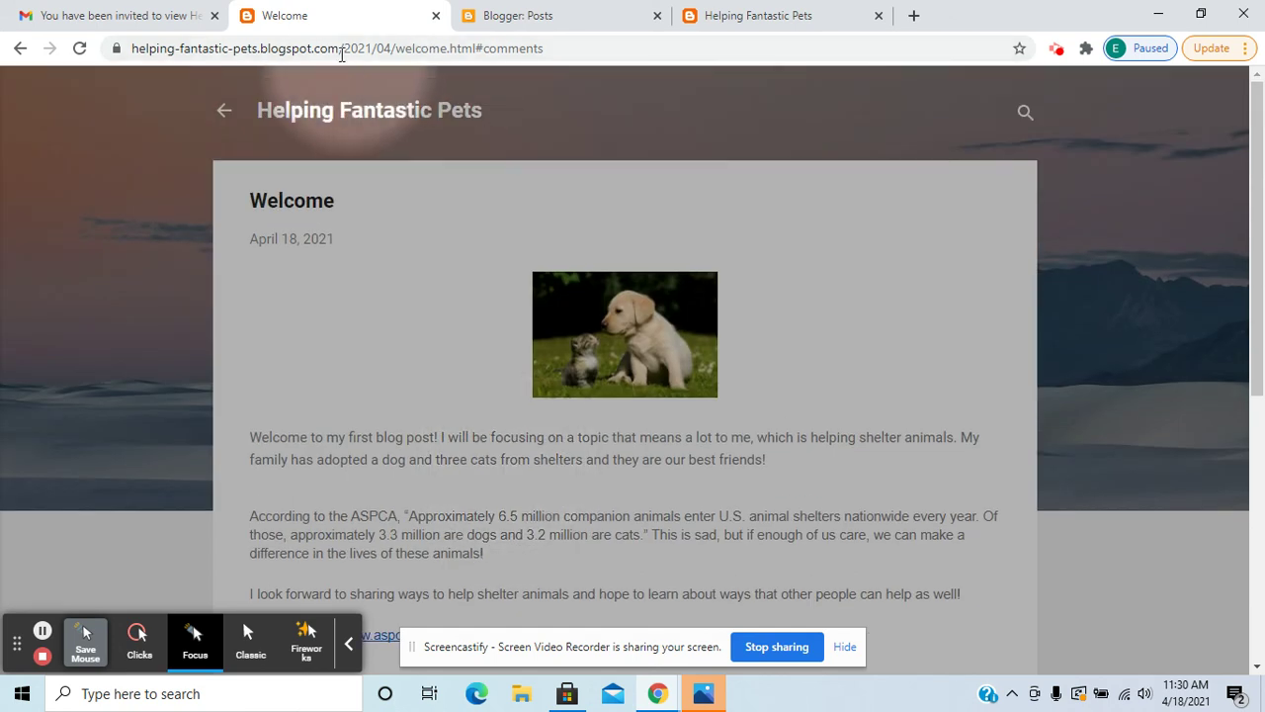
# Go to blogger.com and sign in with the Student Four account.
pyautogui.click(510, 44)
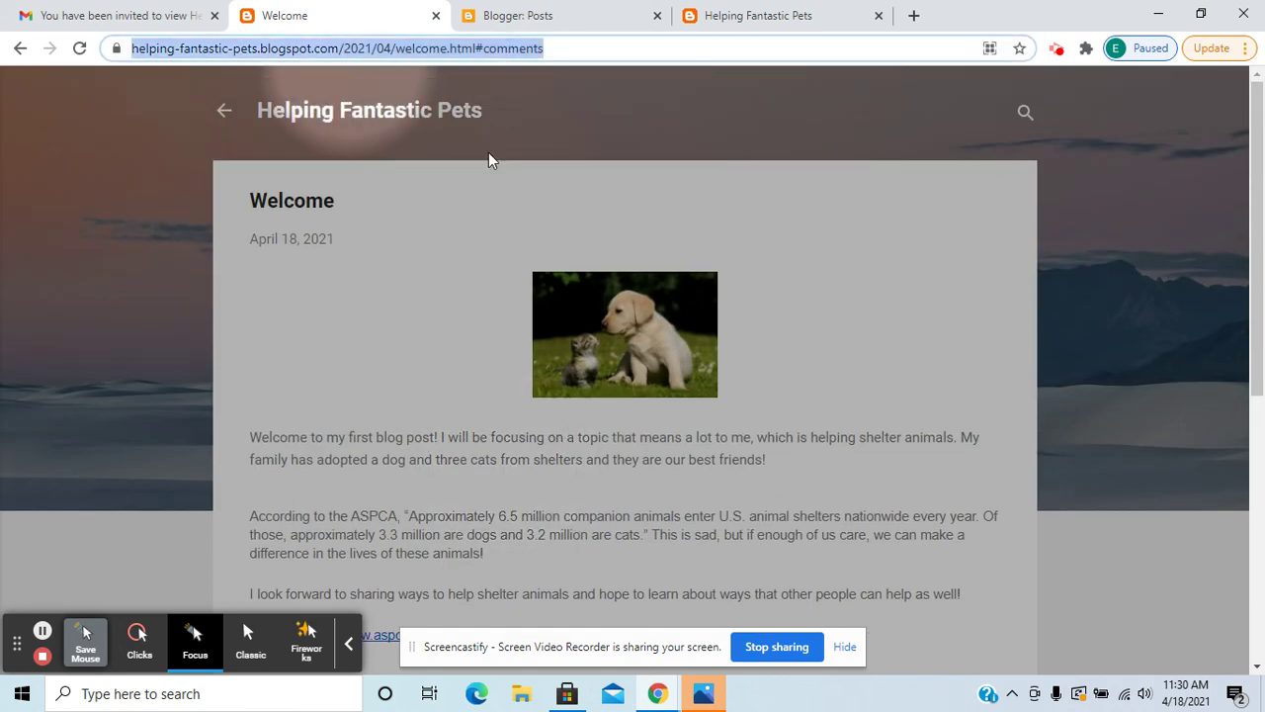
pyautogui.scroll(-5, 441, 310)
pyautogui.scroll(5, 441, 311)
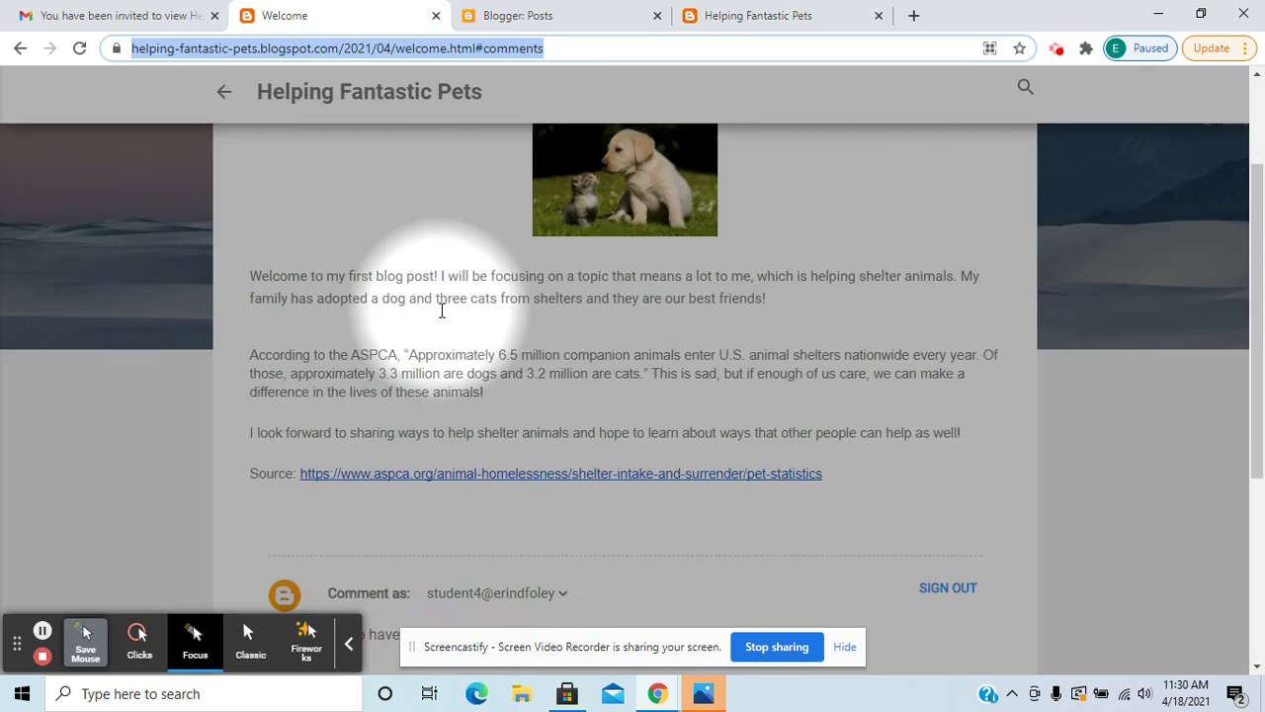
pyautogui.write('blogger.com')
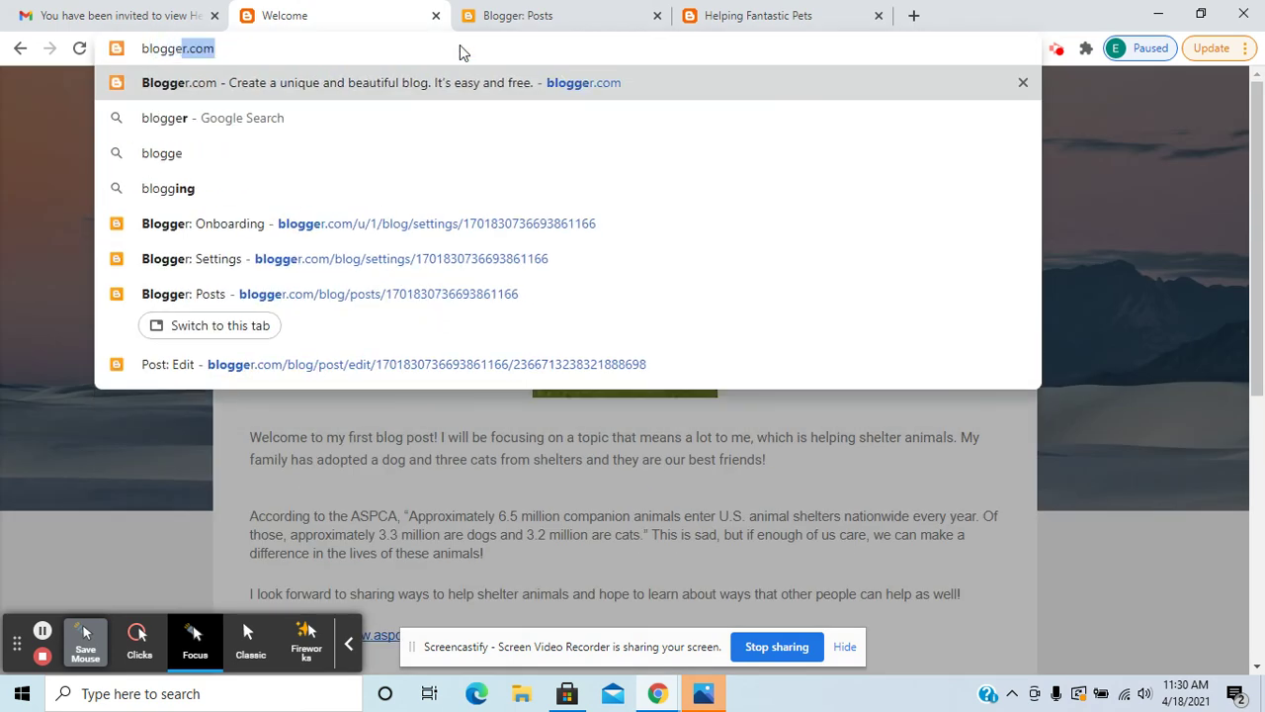
pyautogui.press('Return')
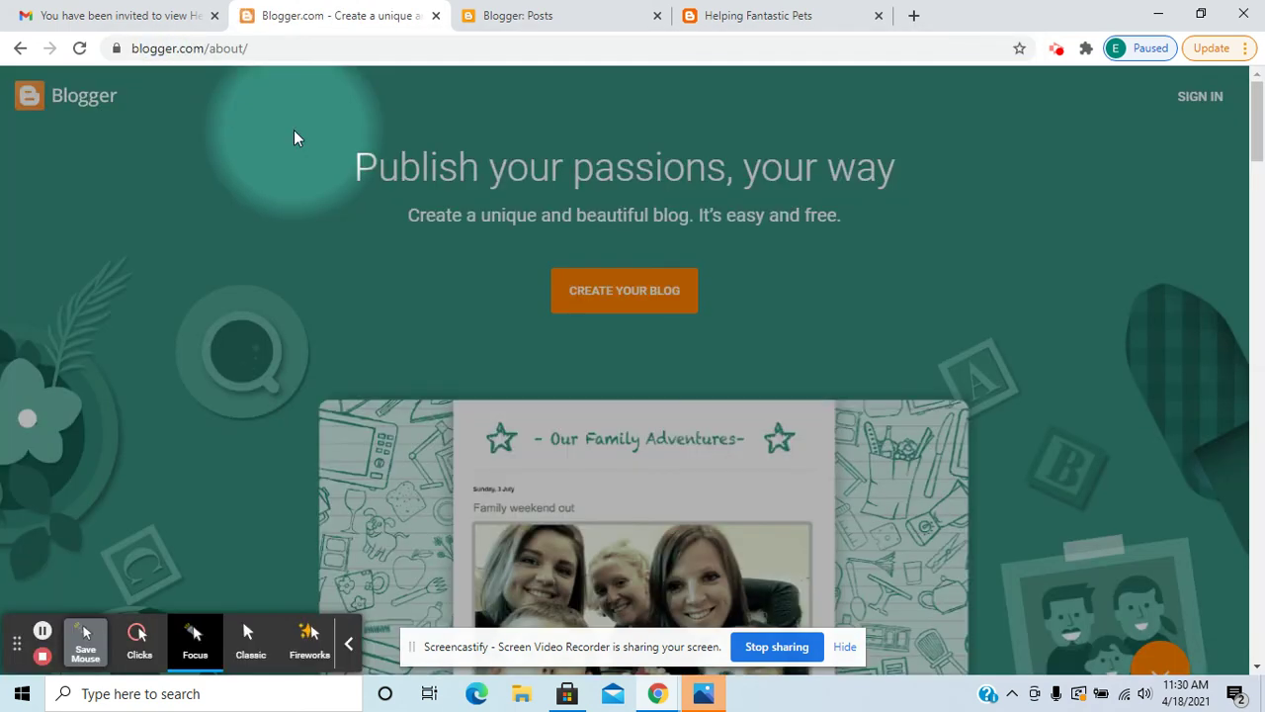
pyautogui.click(1191, 96)
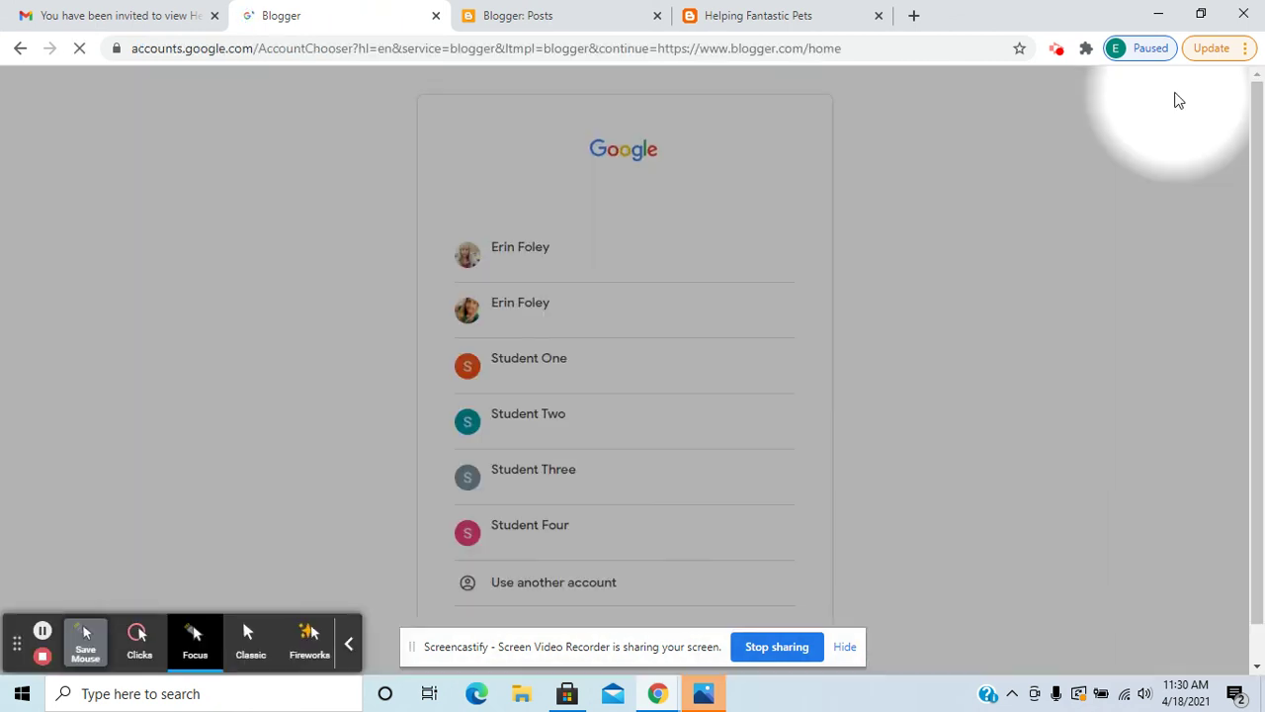
pyautogui.click(524, 558)
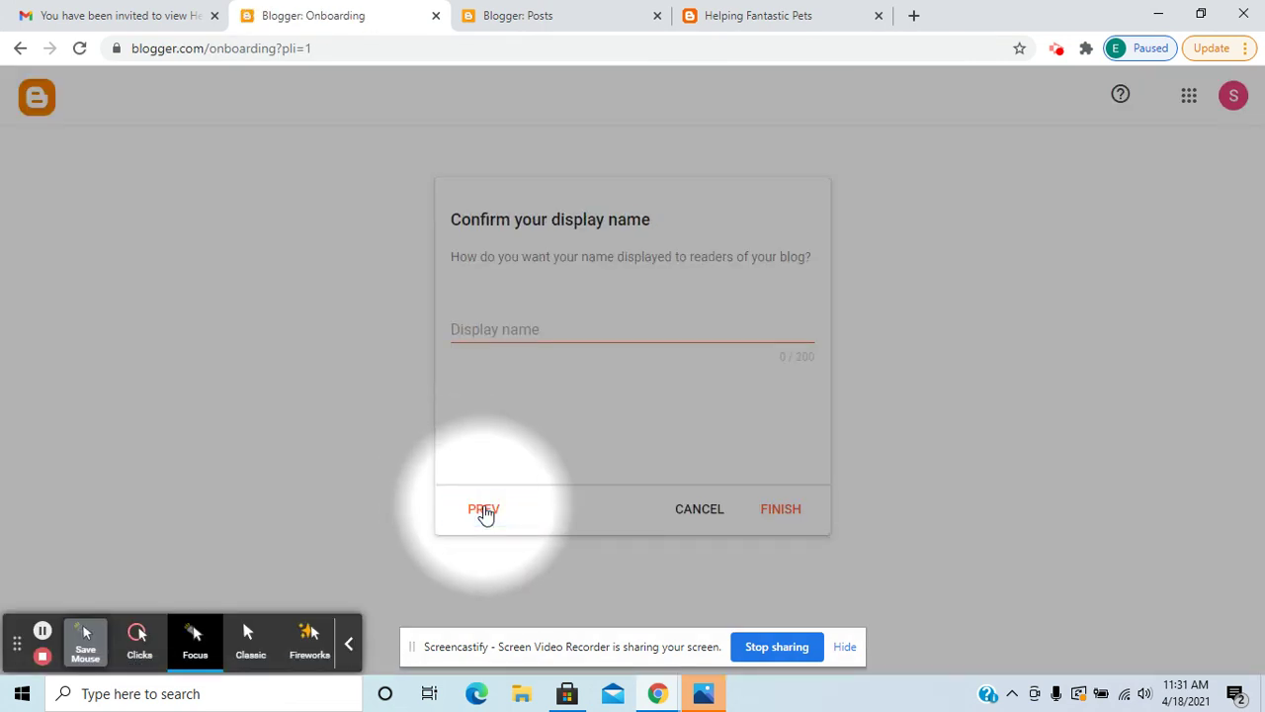
# Enter display name 'Student 4', finish setup, and go back to the Helping Fantastic Pets blog tab.
pyautogui.click(621, 334)
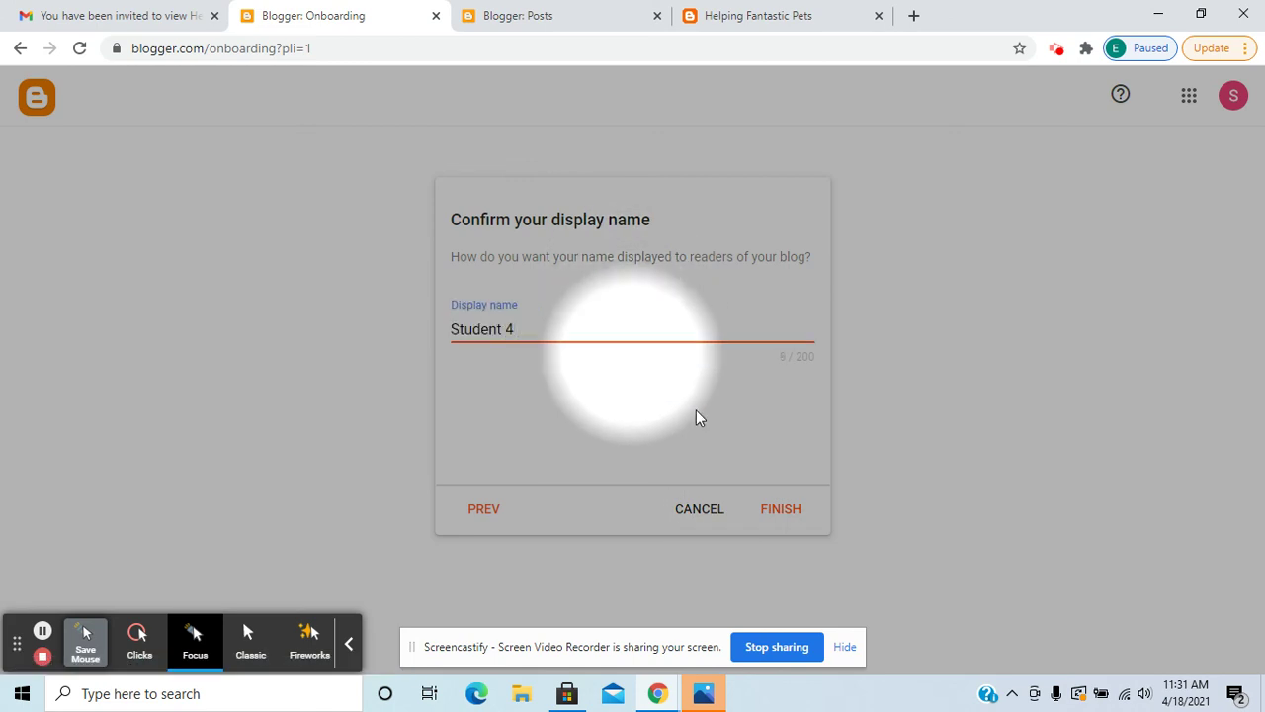
pyautogui.click(772, 508)
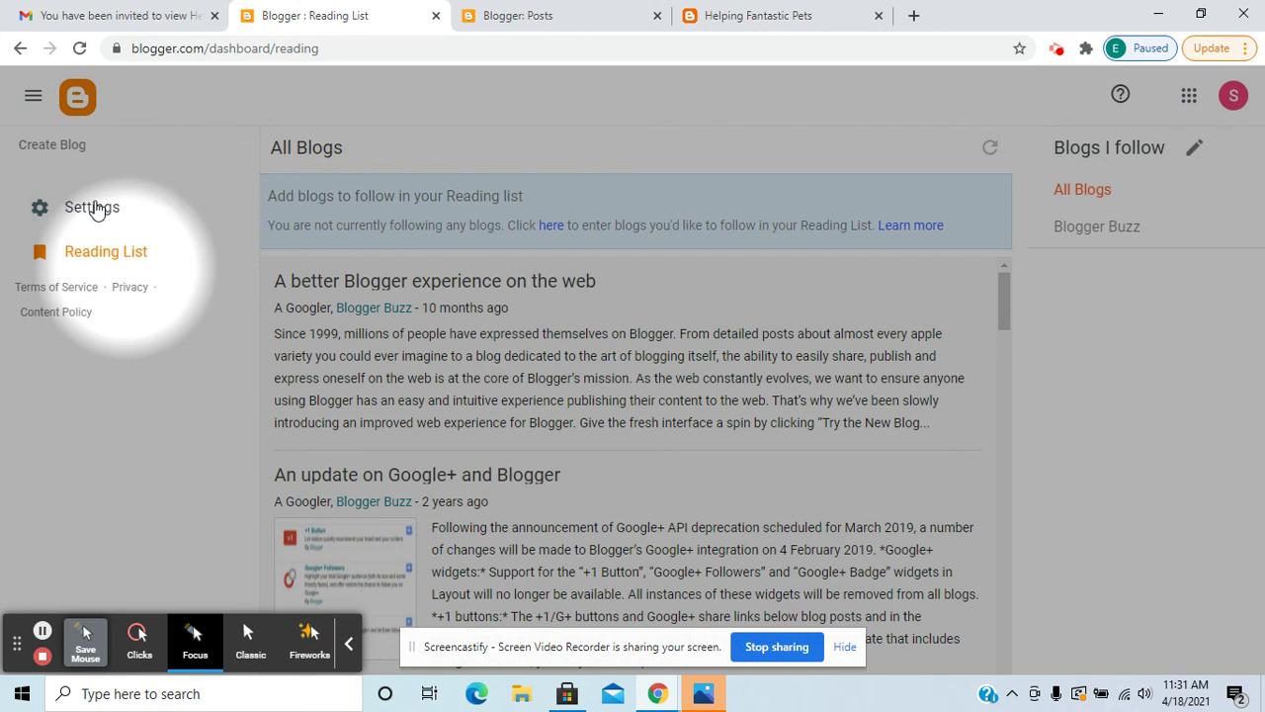
pyautogui.click(83, 157)
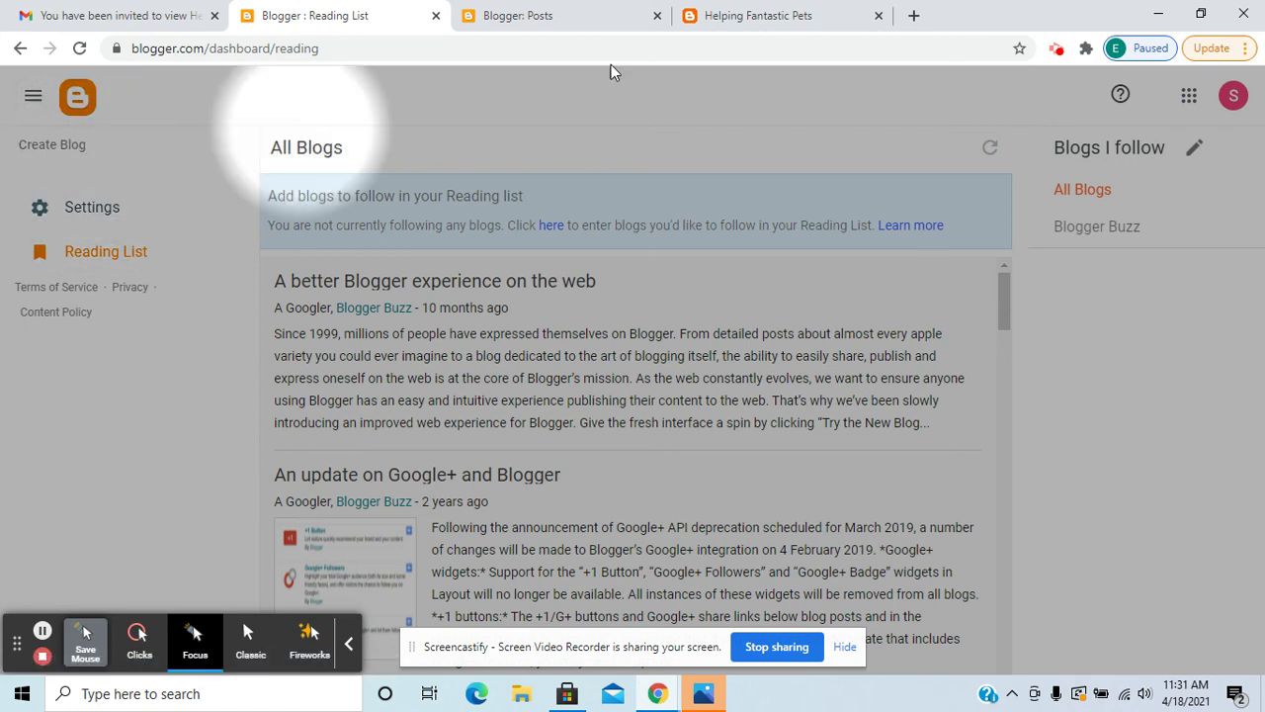
pyautogui.click(800, 15)
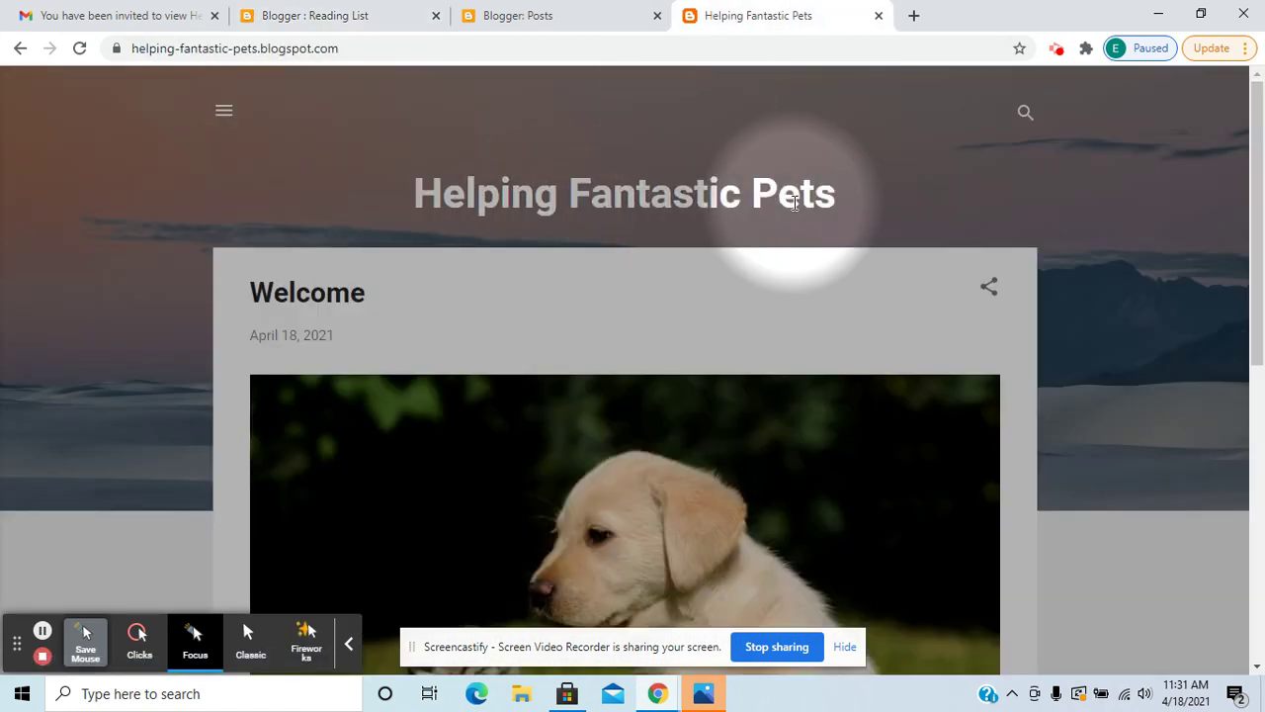